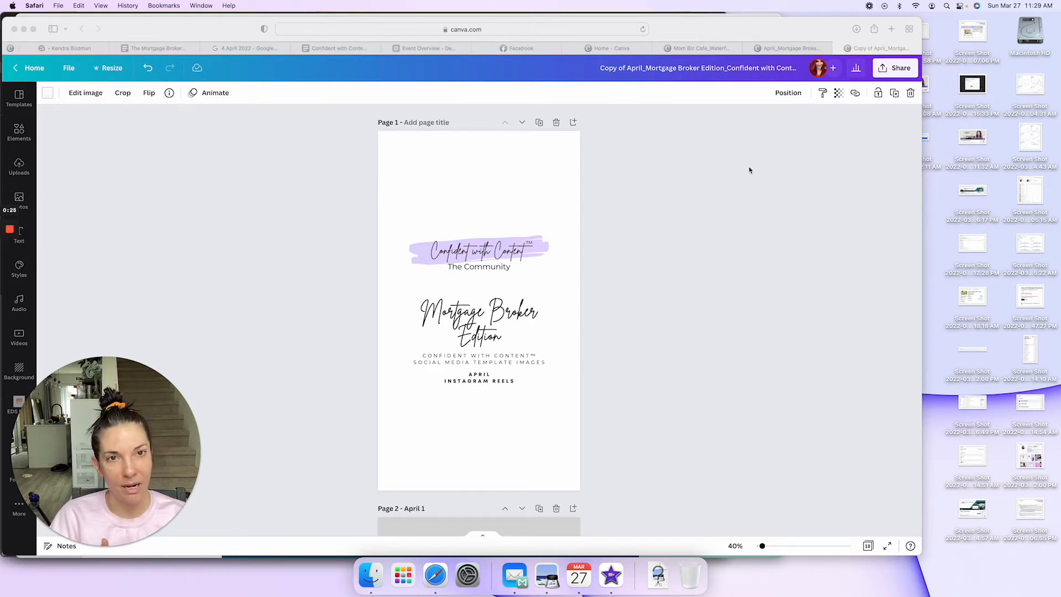
Step: Open the original April Mortgage Broker Edition design and look at its cover and first April 1 template page
{"action": "scroll", "coordinate": [648, 305], "scroll_direction": "down", "scroll_amount": 5}
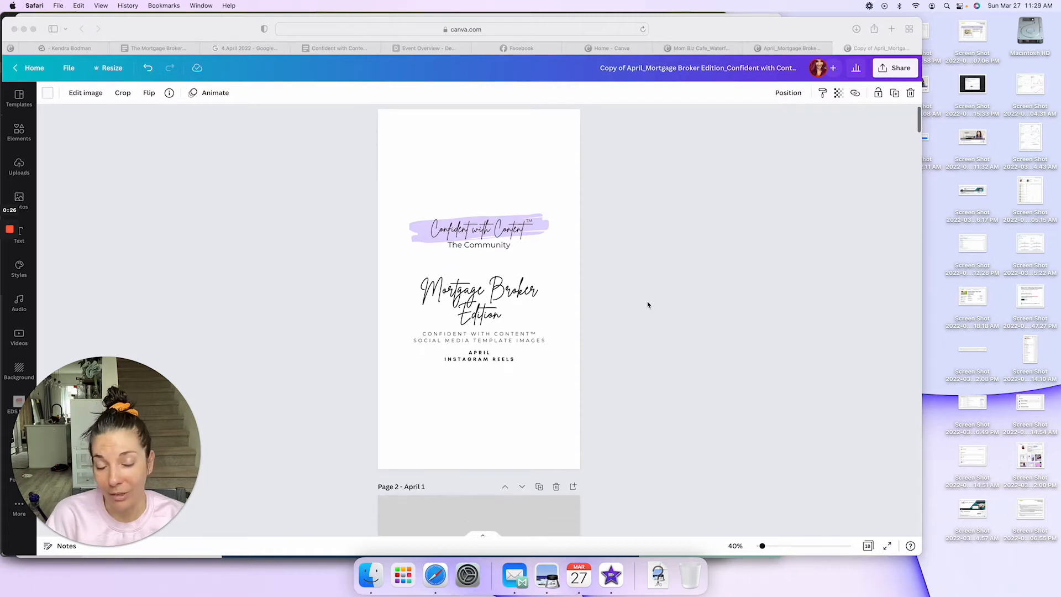
{"action": "scroll", "coordinate": [648, 305], "scroll_direction": "down", "scroll_amount": 3}
{"action": "scroll", "coordinate": [647, 303], "scroll_direction": "up", "scroll_amount": 7}
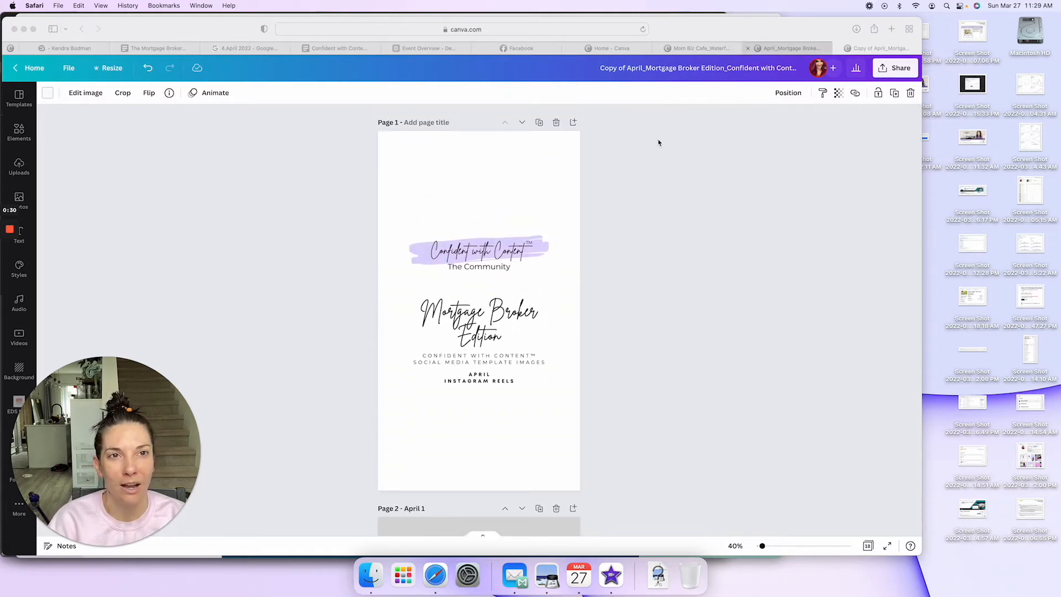
{"action": "left_click", "coordinate": [788, 49]}
{"action": "scroll", "coordinate": [436, 259], "scroll_direction": "up", "scroll_amount": 9}
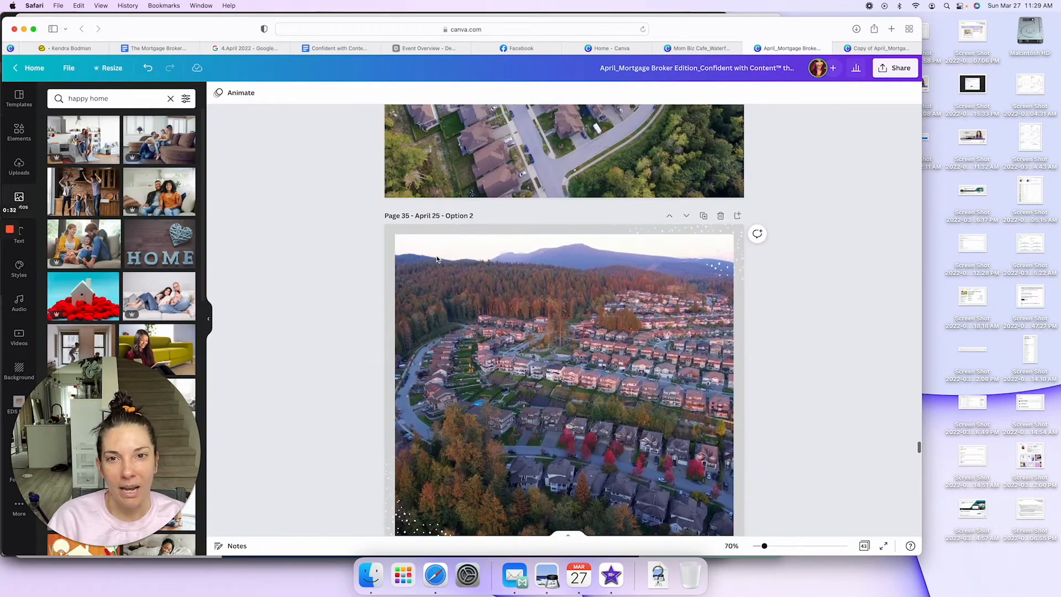
{"action": "scroll", "coordinate": [663, 276], "scroll_direction": "up", "scroll_amount": 3}
{"action": "scroll", "coordinate": [914, 279], "scroll_direction": "up", "scroll_amount": 2}
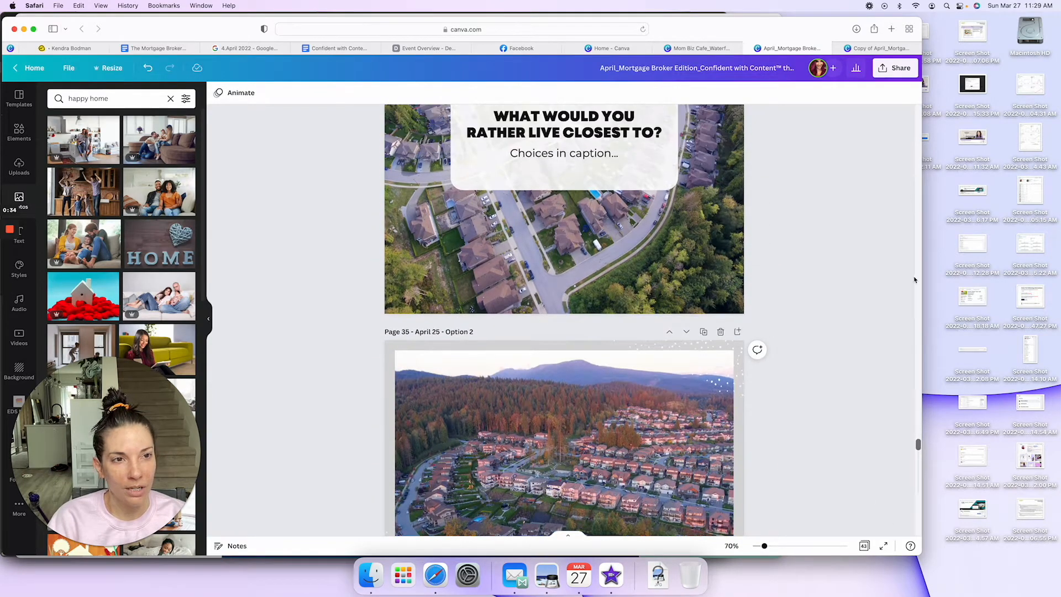
{"action": "scroll", "coordinate": [914, 279], "scroll_direction": "up", "scroll_amount": 15}
{"action": "left_click", "coordinate": [917, 117]}
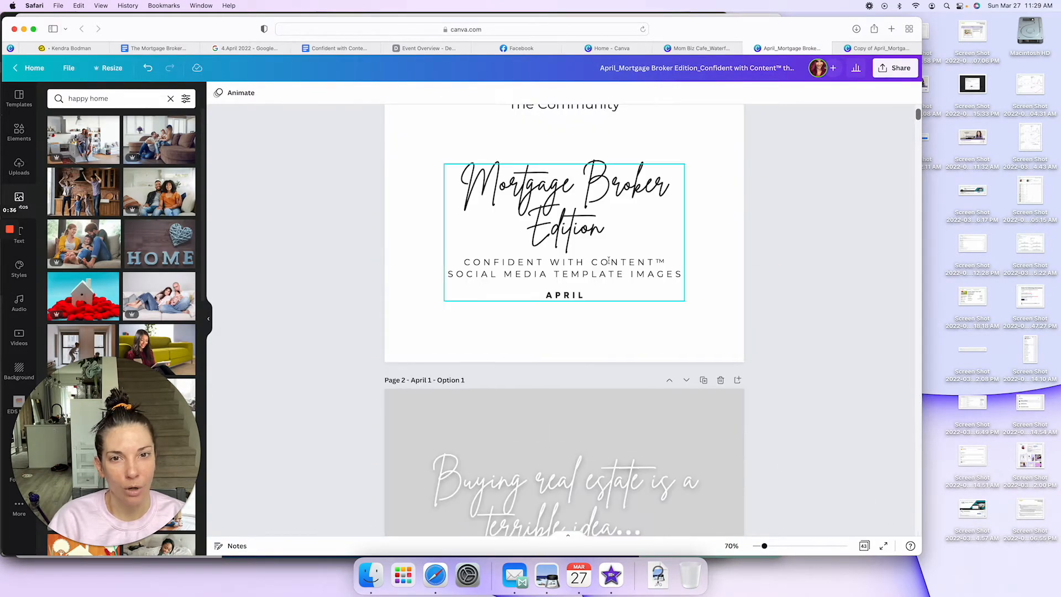
{"action": "scroll", "coordinate": [630, 310], "scroll_direction": "down", "scroll_amount": 3}
{"action": "scroll", "coordinate": [630, 311], "scroll_direction": "down", "scroll_amount": 2}
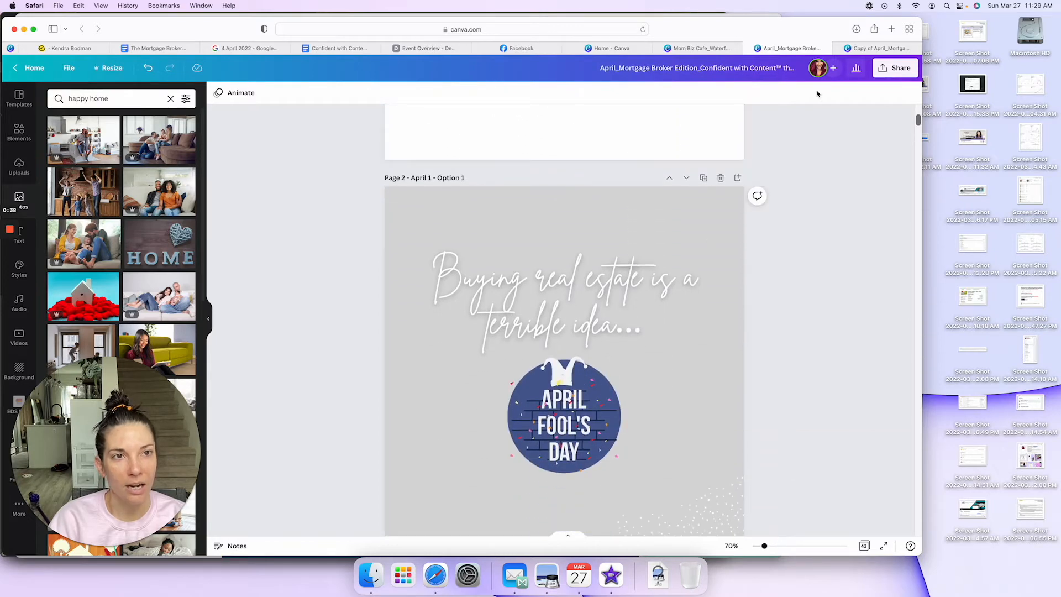
Step: Return to the Instagram Reels copy of the April design and look through its pages from the cover to April 11
{"action": "left_click", "coordinate": [878, 48]}
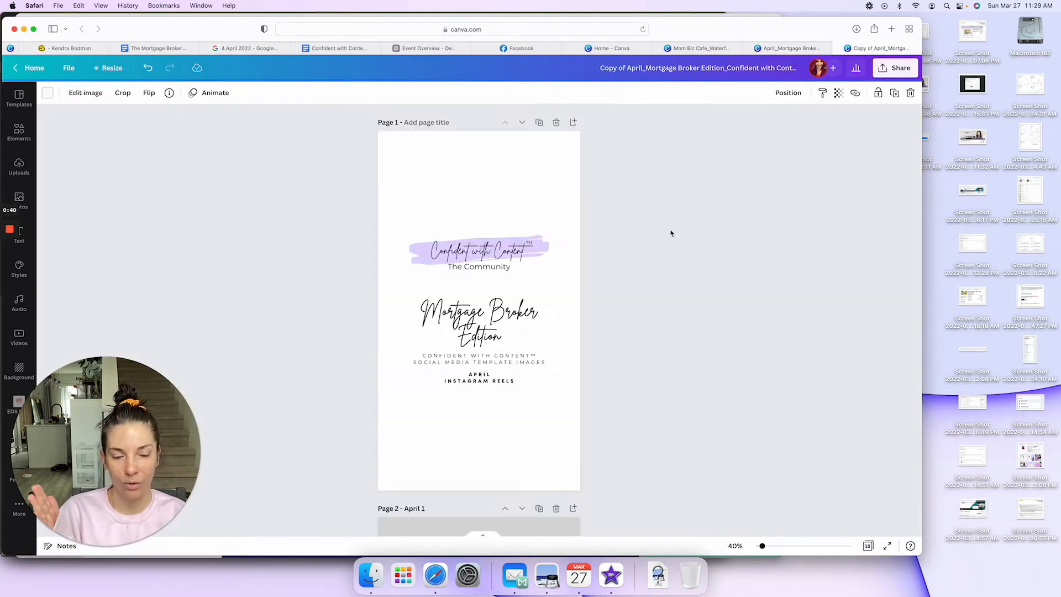
{"action": "scroll", "coordinate": [670, 233], "scroll_direction": "down", "scroll_amount": 5}
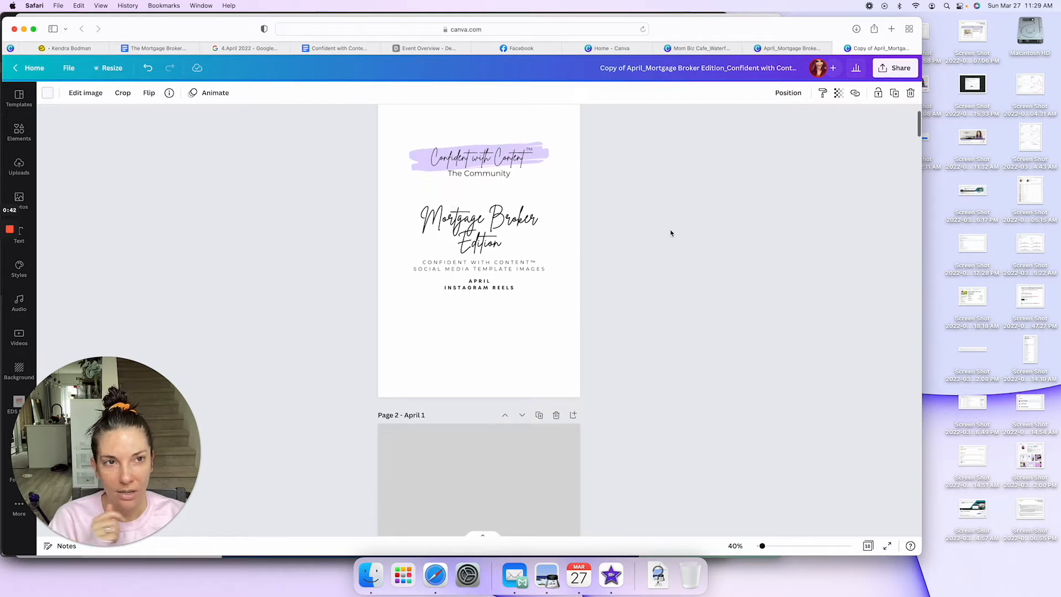
{"action": "scroll", "coordinate": [671, 233], "scroll_direction": "down", "scroll_amount": 5}
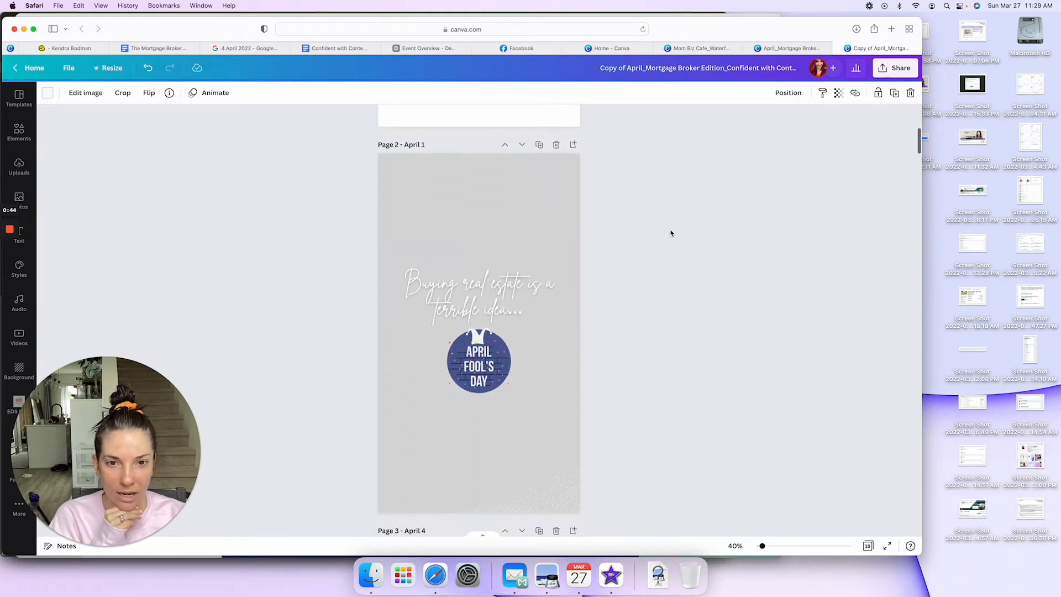
{"action": "scroll", "coordinate": [670, 234], "scroll_direction": "down", "scroll_amount": 10}
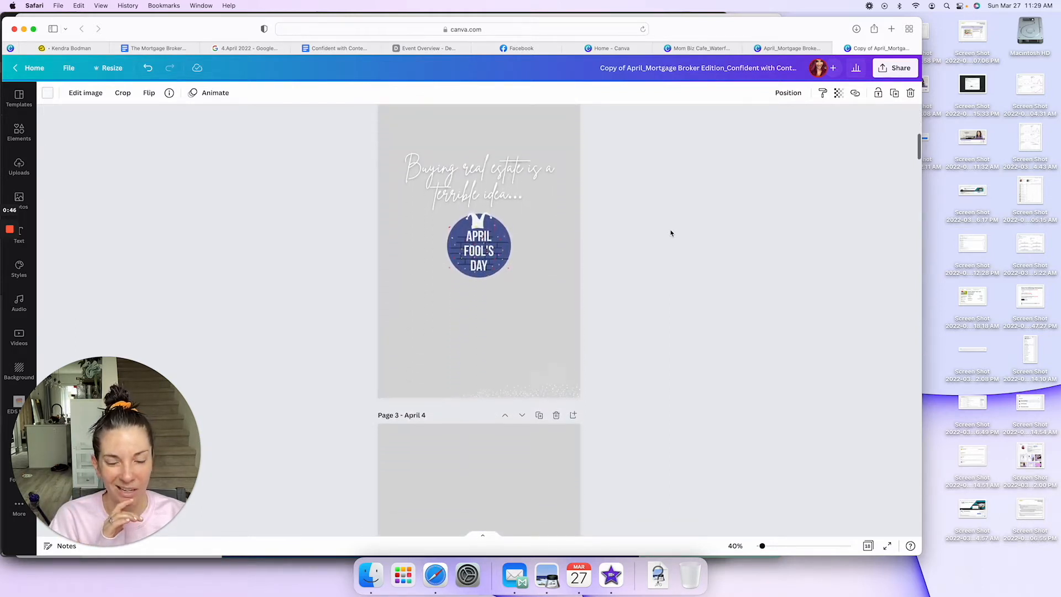
{"action": "scroll", "coordinate": [671, 233], "scroll_direction": "down", "scroll_amount": 20}
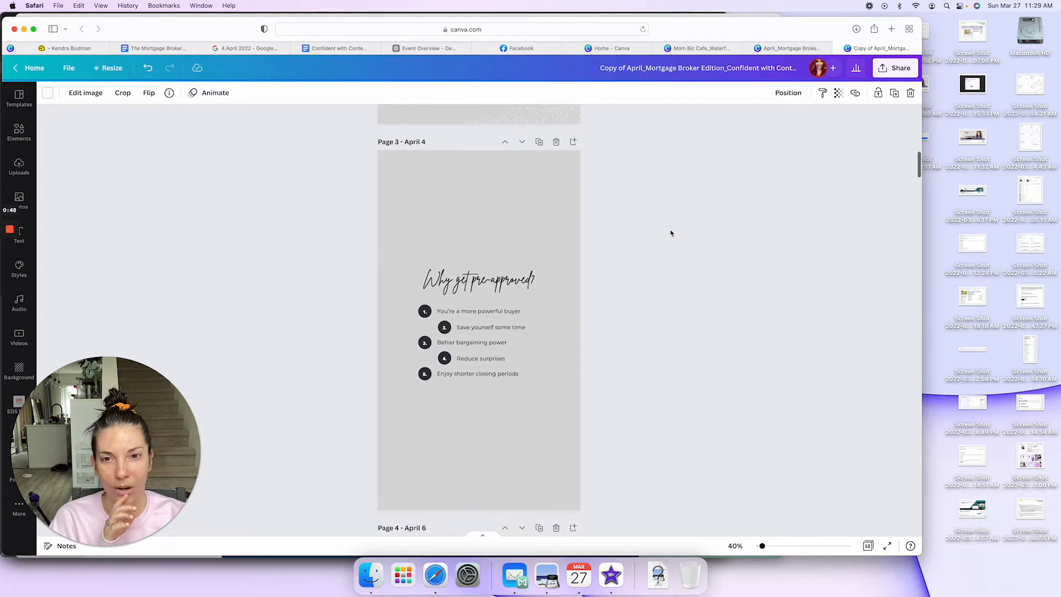
{"action": "scroll", "coordinate": [671, 233], "scroll_direction": "down", "scroll_amount": 7}
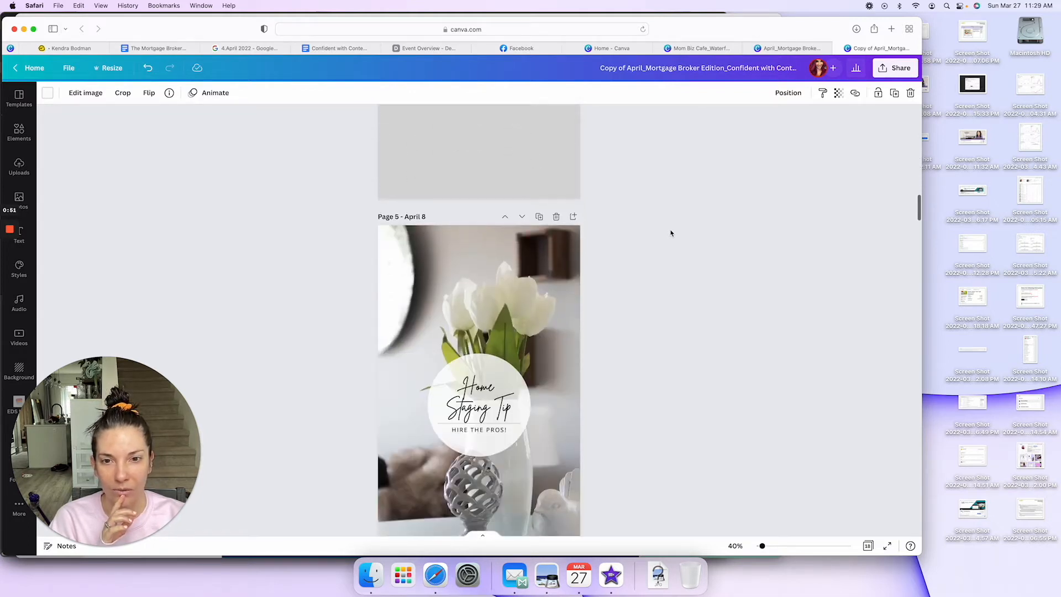
{"action": "scroll", "coordinate": [671, 234], "scroll_direction": "down", "scroll_amount": 7}
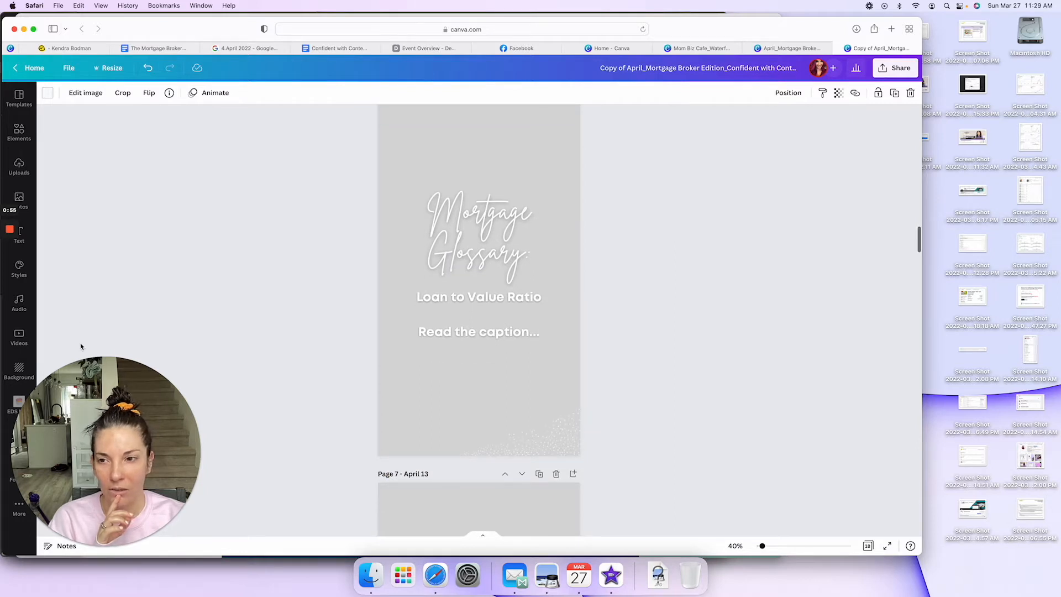
{"action": "left_click_drag", "start_coordinate": [108, 399], "coordinate": [895, 192]}
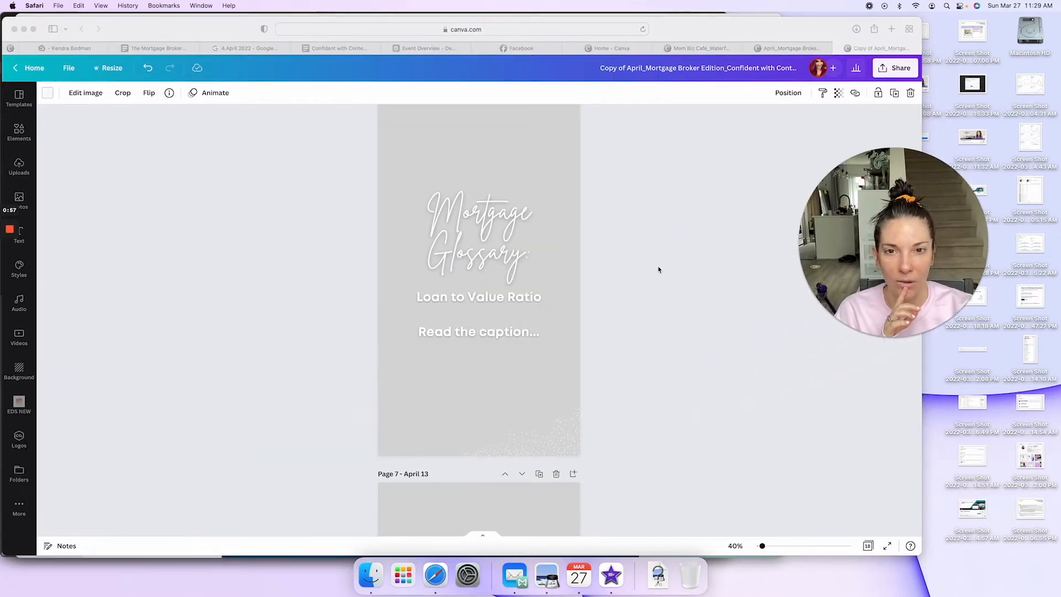
Step: Apply the Rise text animation to the "Mortgage Glossary" heading and the "Loan to Value Ratio" text on the April 11 page
{"action": "scroll", "coordinate": [458, 317], "scroll_direction": "up", "scroll_amount": 1}
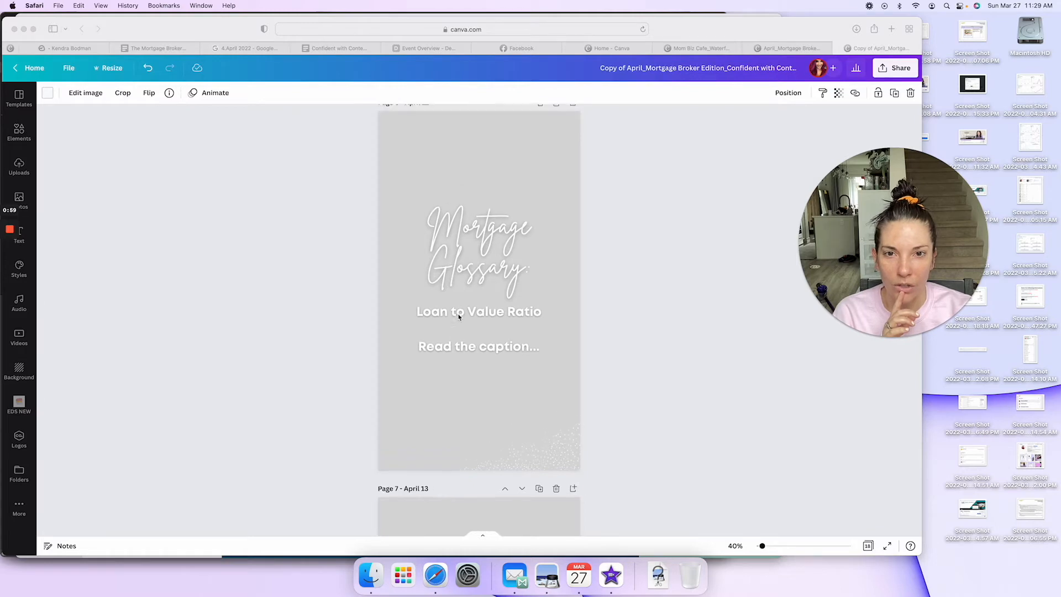
{"action": "left_click", "coordinate": [492, 237]}
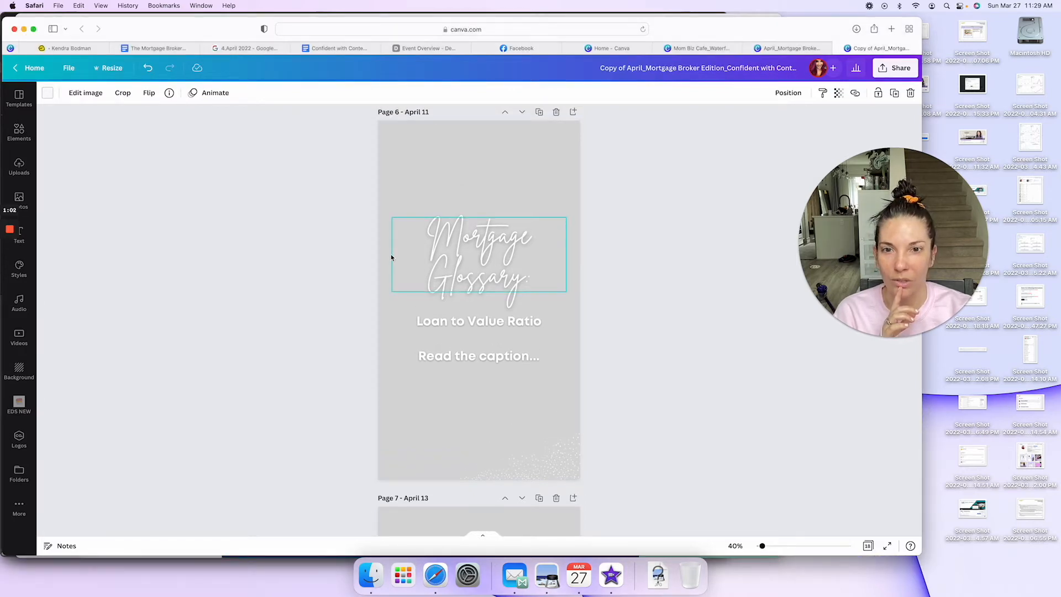
{"action": "left_click", "coordinate": [216, 94]}
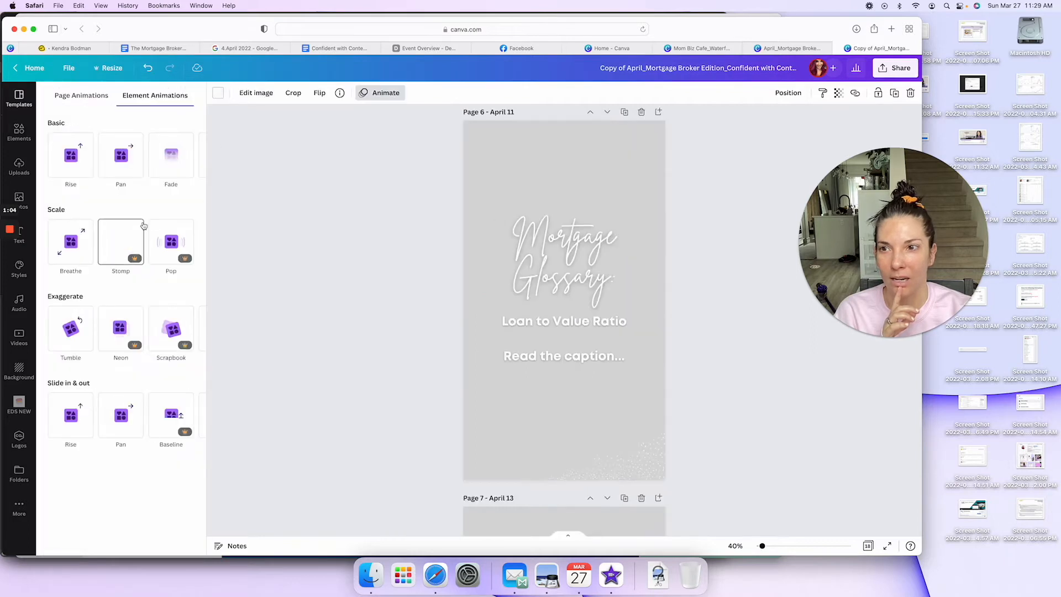
{"action": "left_click", "coordinate": [543, 256]}
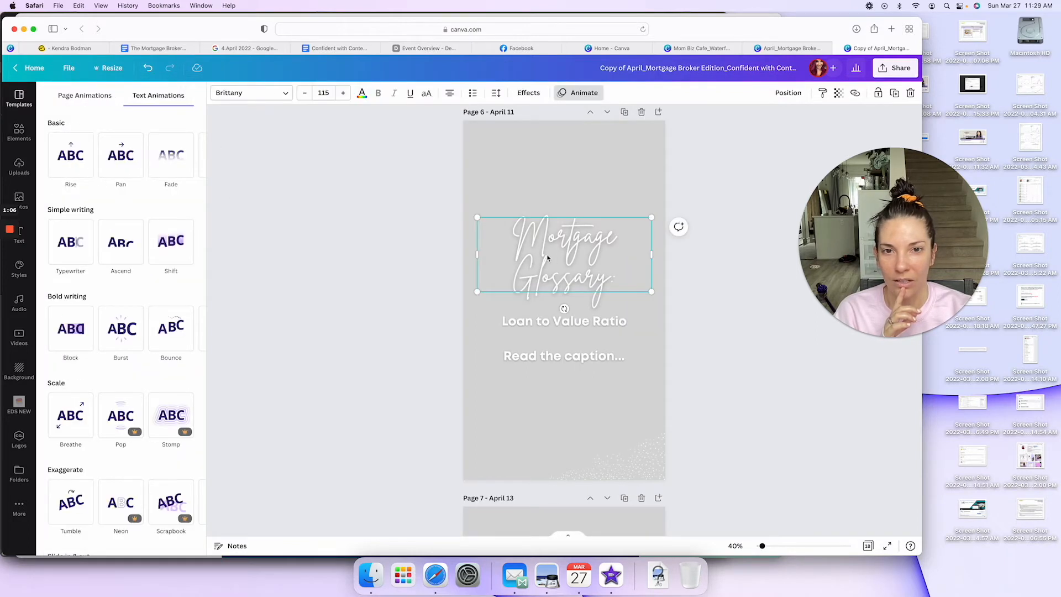
{"action": "left_click", "coordinate": [71, 157]}
{"action": "left_click", "coordinate": [538, 330]}
{"action": "left_click", "coordinate": [71, 158]}
{"action": "key", "text": "Escape"}
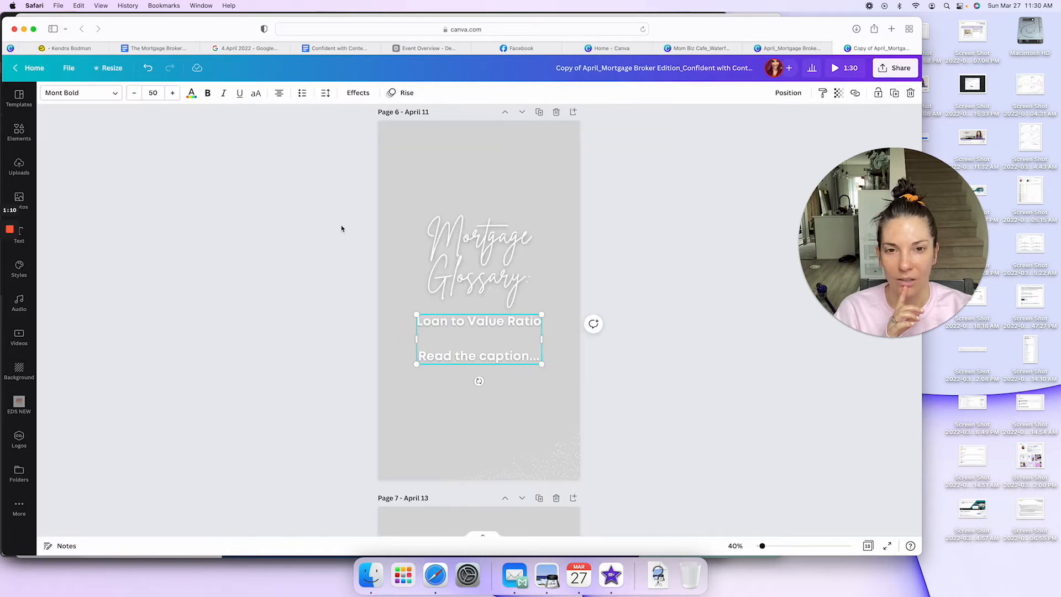
{"action": "left_click", "coordinate": [488, 212]}
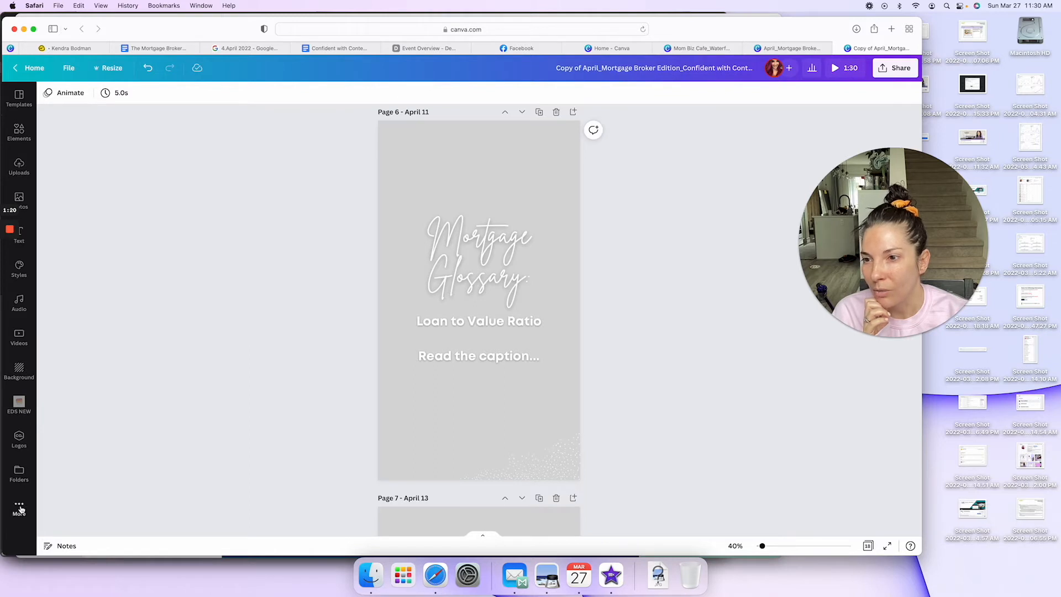
Step: Set the misty forest video from the Nature category as the background of the April 11 page
{"action": "left_click", "coordinate": [21, 338]}
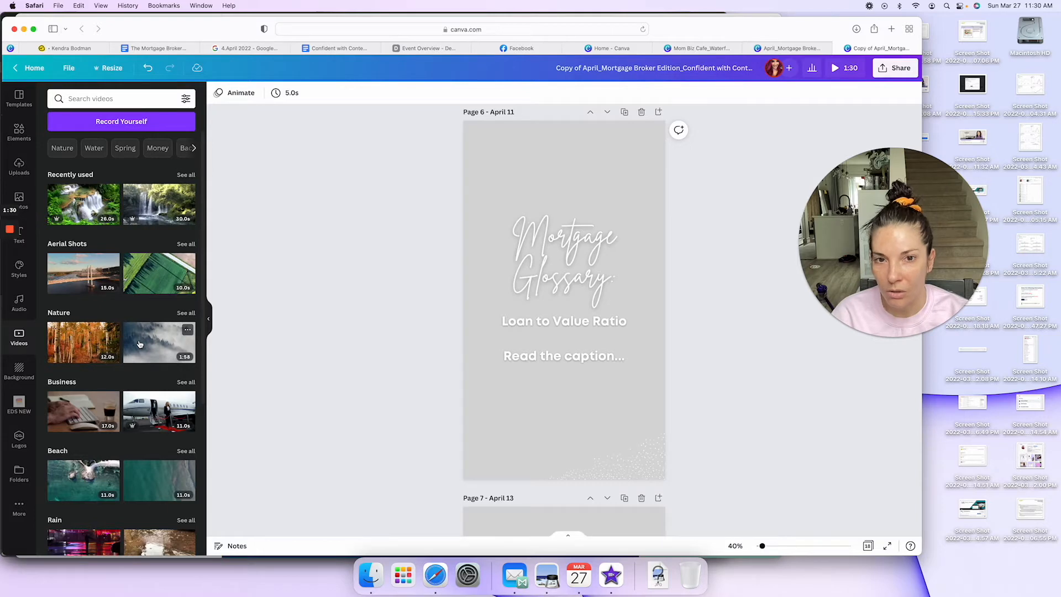
{"action": "left_click_drag", "start_coordinate": [138, 345], "coordinate": [467, 171]}
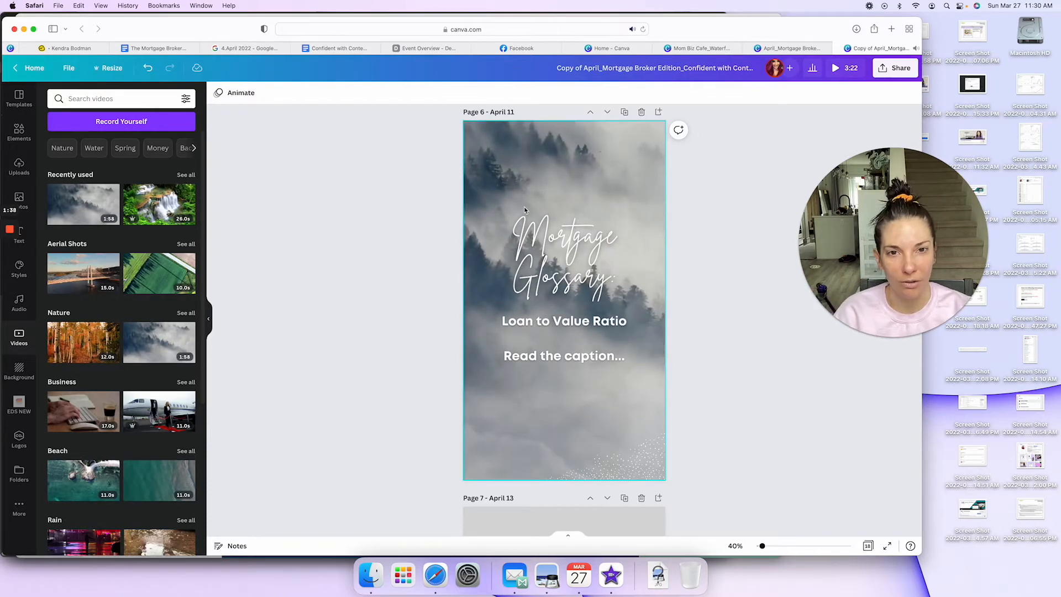
{"action": "left_click", "coordinate": [575, 264]}
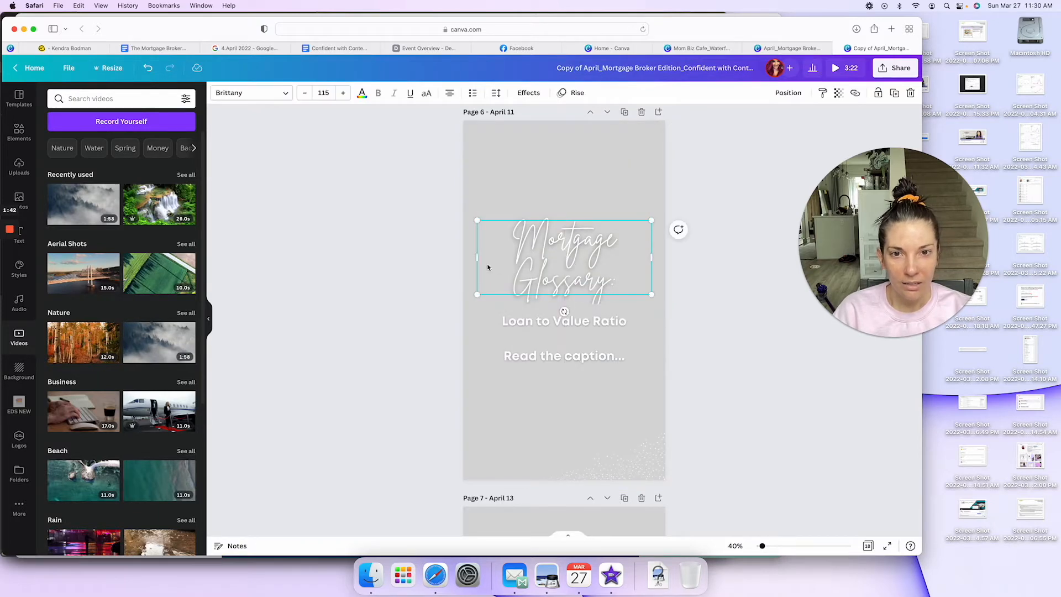
{"action": "left_click", "coordinate": [413, 259]}
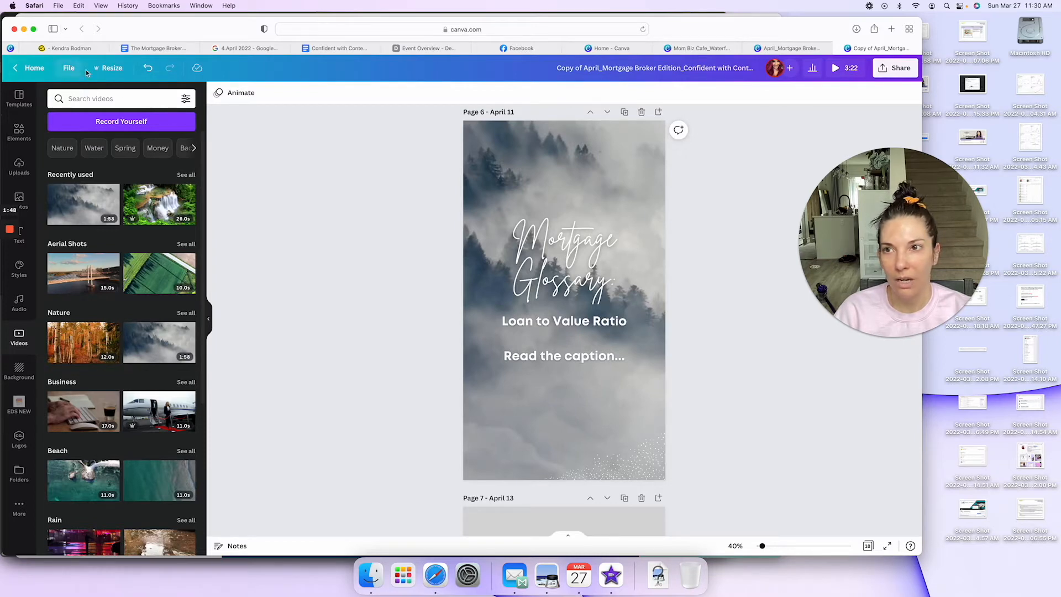
Step: Mute the sound of the misty forest background video on the April 11 page
{"action": "left_click", "coordinate": [76, 70]}
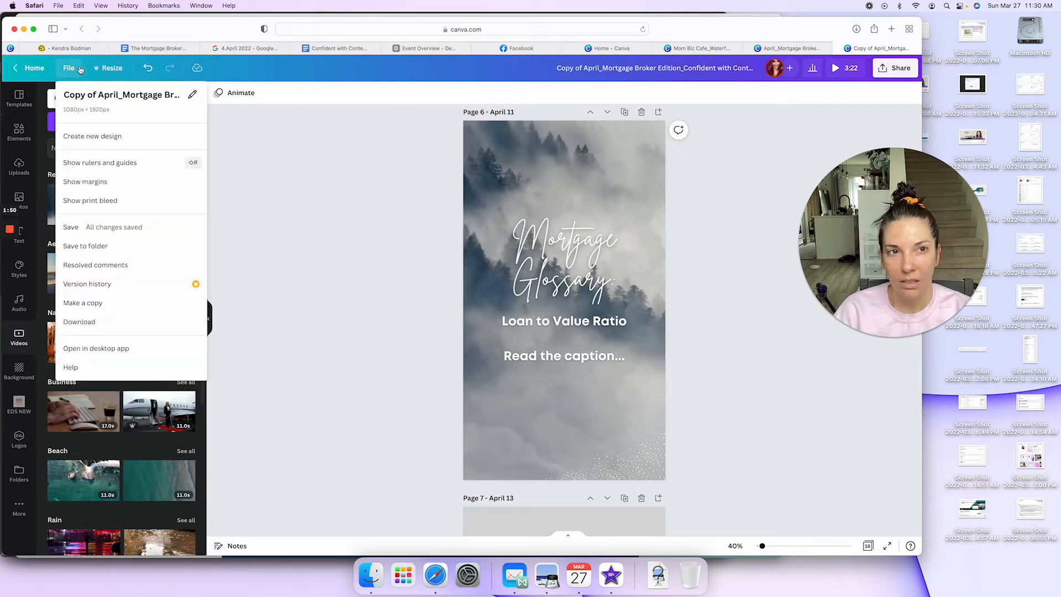
{"action": "left_click", "coordinate": [327, 198]}
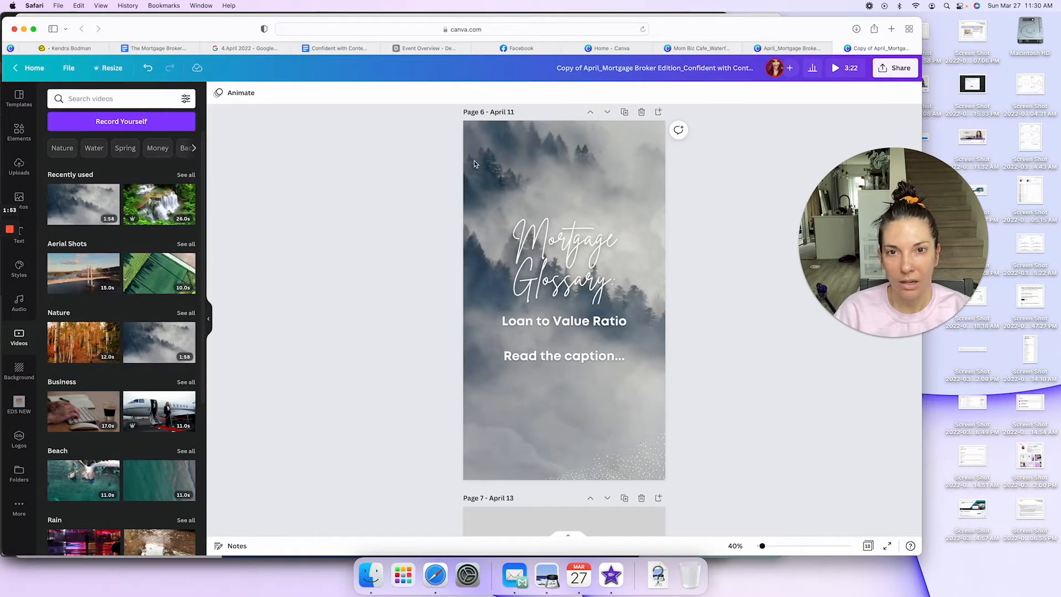
{"action": "left_click", "coordinate": [563, 300]}
{"action": "left_click", "coordinate": [854, 93]}
{"action": "left_click_drag", "start_coordinate": [825, 121], "coordinate": [510, 144]}
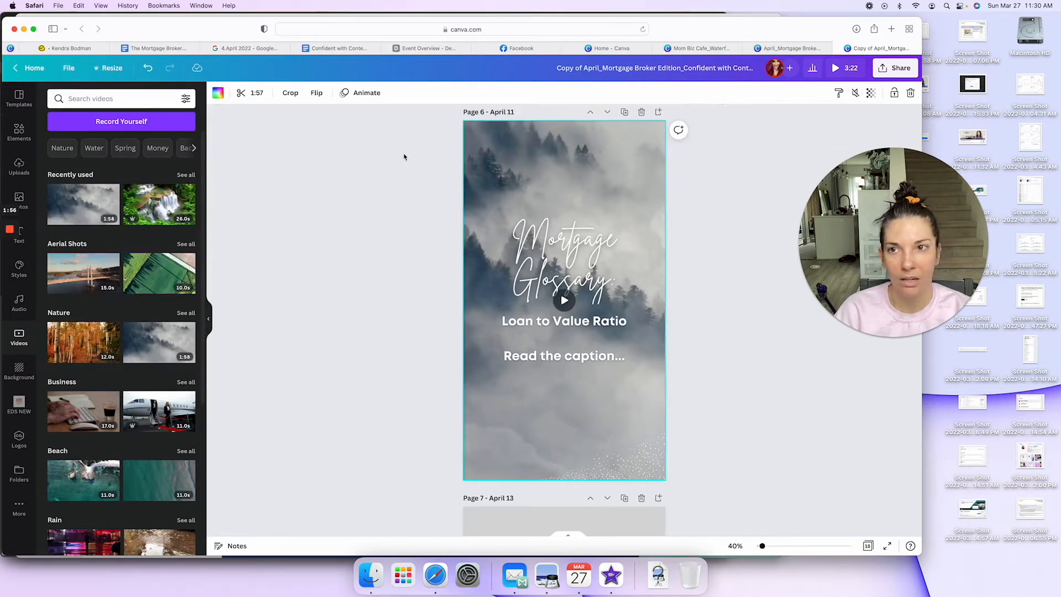
Step: Download only the April 11 "Mortgage Glossary" page as an MP4 video
{"action": "left_click", "coordinate": [67, 68]}
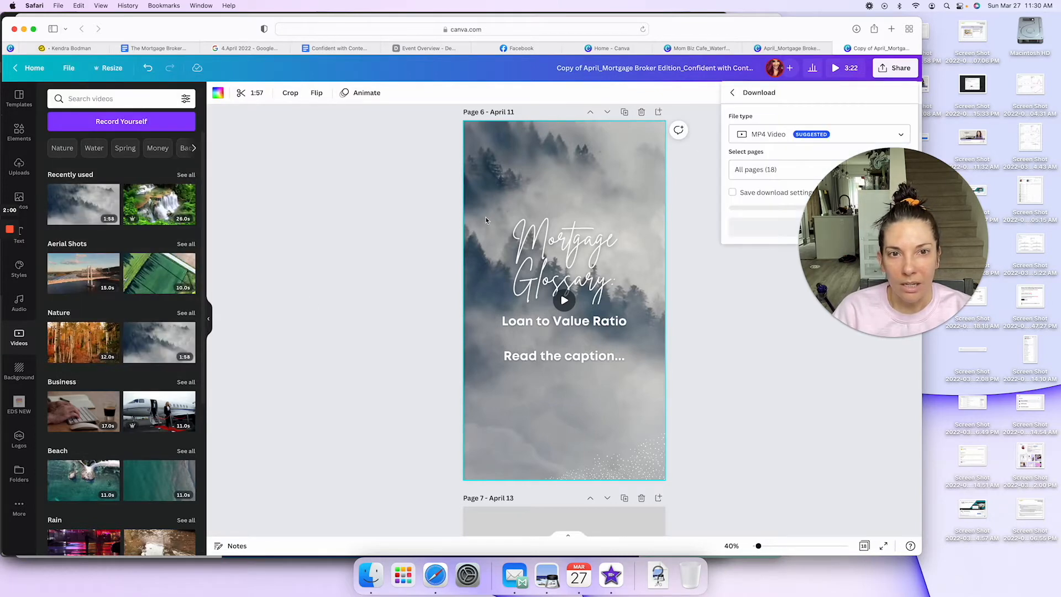
{"action": "left_click_drag", "start_coordinate": [851, 221], "coordinate": [177, 249]}
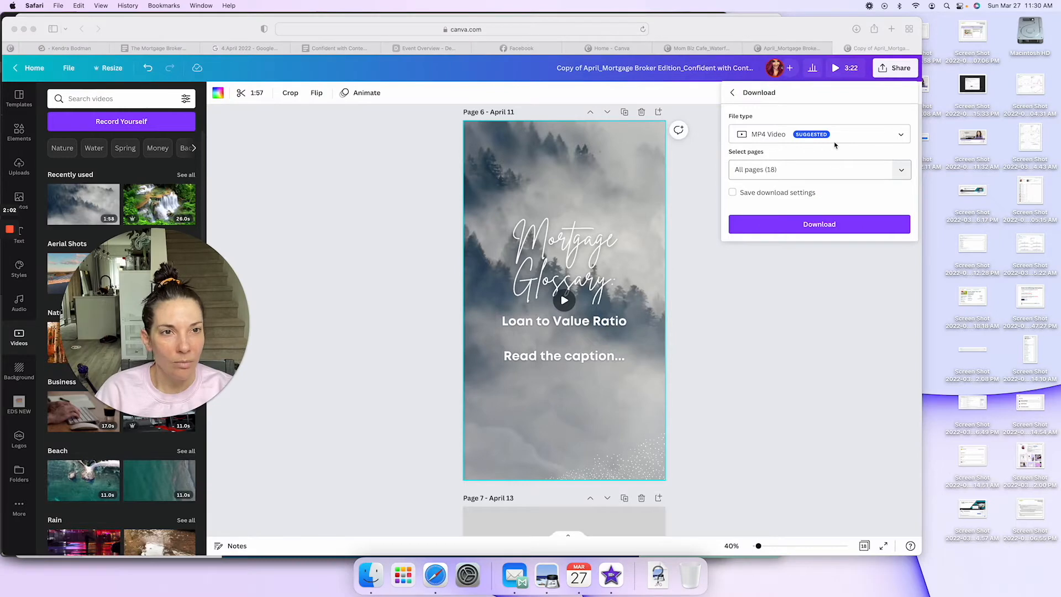
{"action": "left_click", "coordinate": [901, 175]}
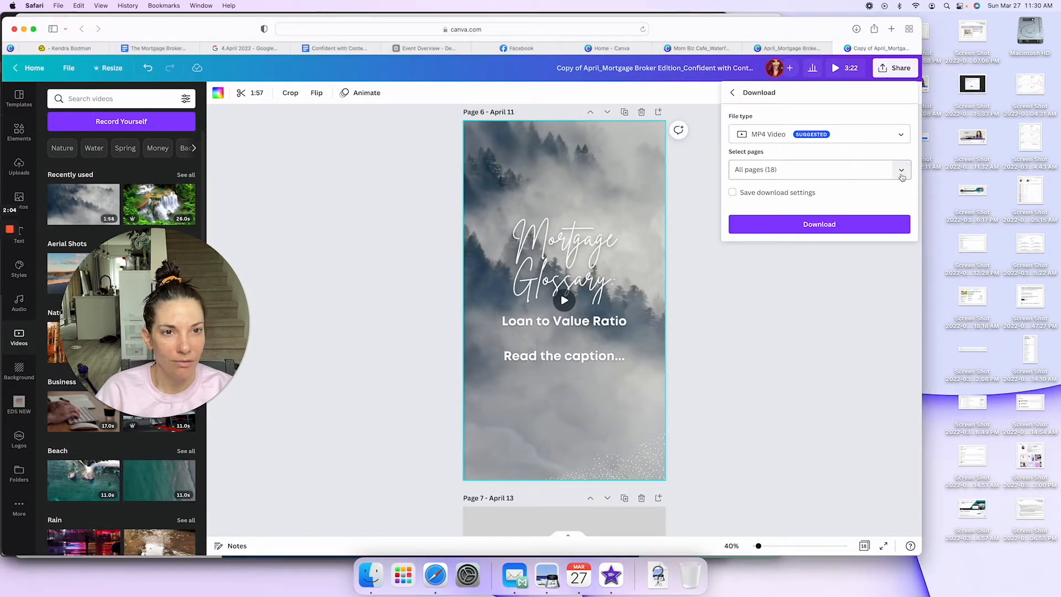
{"action": "left_click", "coordinate": [902, 174]}
{"action": "scroll", "coordinate": [857, 274], "scroll_direction": "down", "scroll_amount": 3}
{"action": "left_click", "coordinate": [900, 257]}
{"action": "left_click", "coordinate": [862, 319]}
{"action": "left_click", "coordinate": [823, 225]}
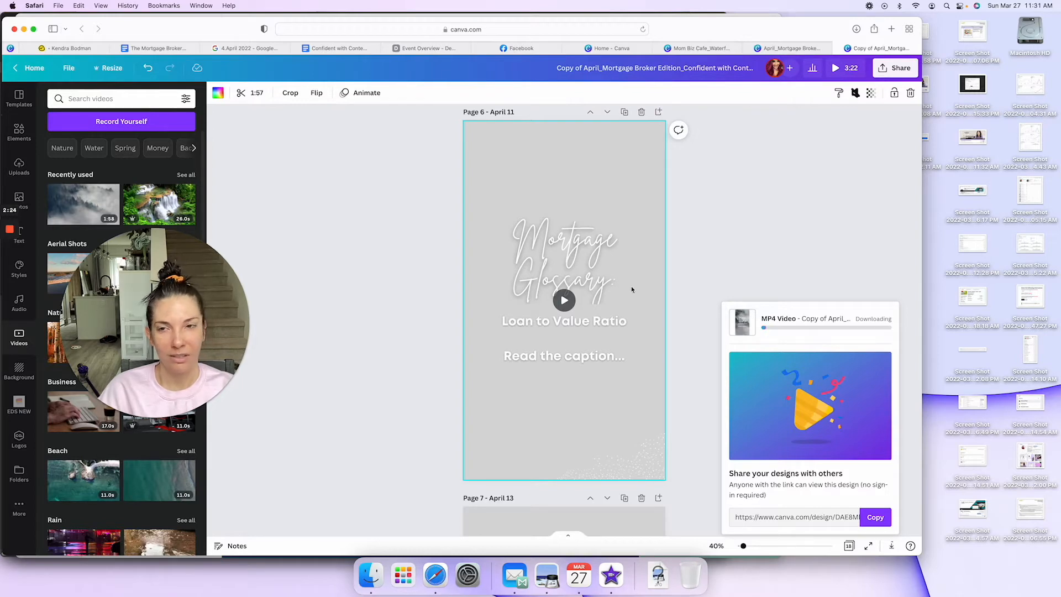
Step: Look through the April social media post document for the April 11 caption, and switch back to the reel design
{"action": "left_click", "coordinate": [186, 52]}
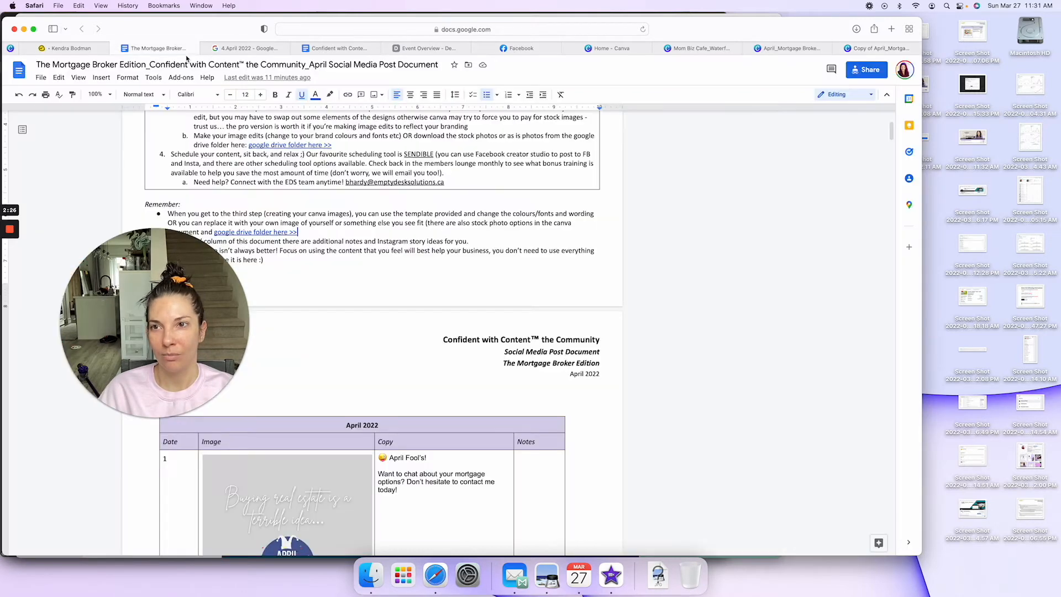
{"action": "left_click_drag", "start_coordinate": [192, 247], "coordinate": [848, 142]}
{"action": "scroll", "coordinate": [374, 308], "scroll_direction": "down", "scroll_amount": 20}
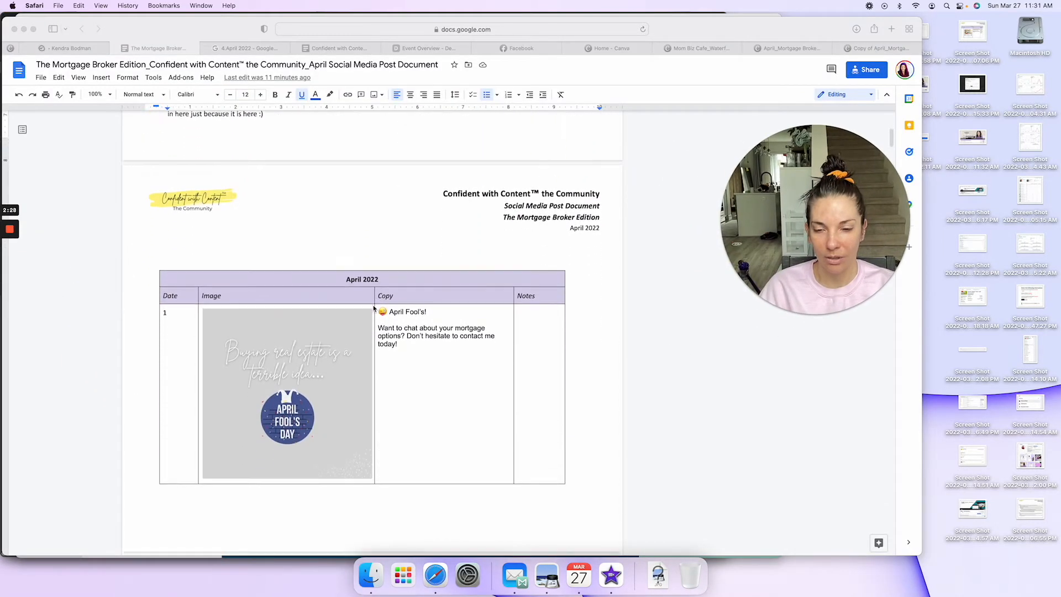
{"action": "scroll", "coordinate": [374, 309], "scroll_direction": "down", "scroll_amount": 15}
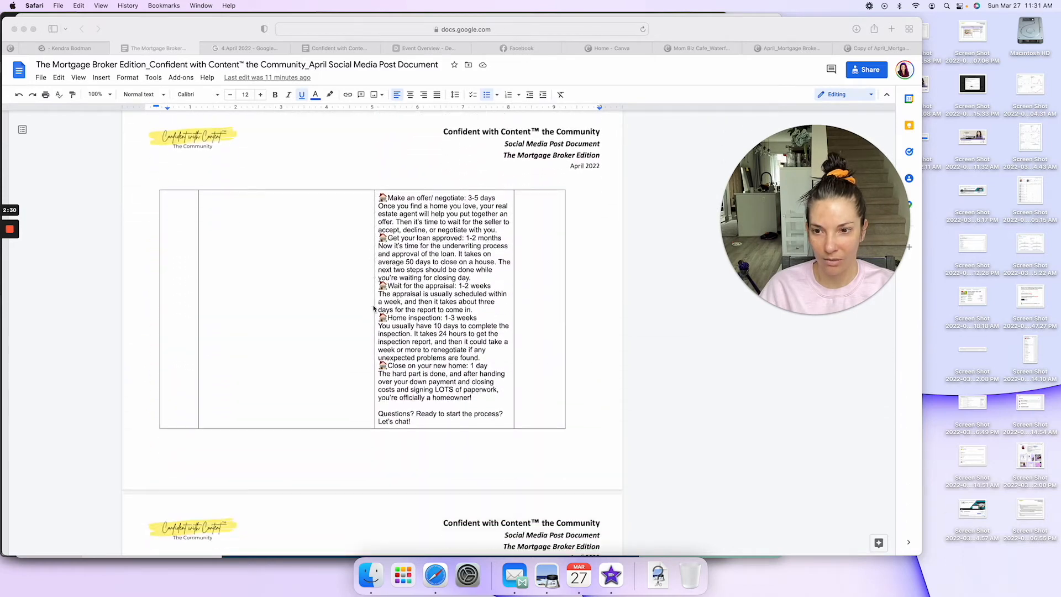
{"action": "scroll", "coordinate": [374, 309], "scroll_direction": "down", "scroll_amount": 5}
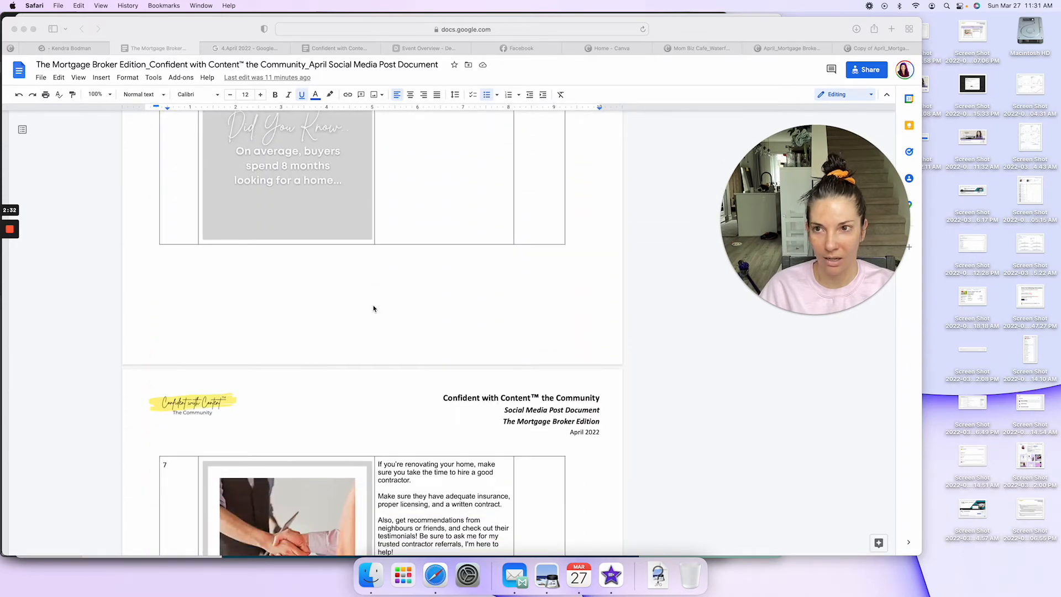
{"action": "scroll", "coordinate": [374, 308], "scroll_direction": "up", "scroll_amount": 6}
{"action": "scroll", "coordinate": [374, 308], "scroll_direction": "up", "scroll_amount": 10}
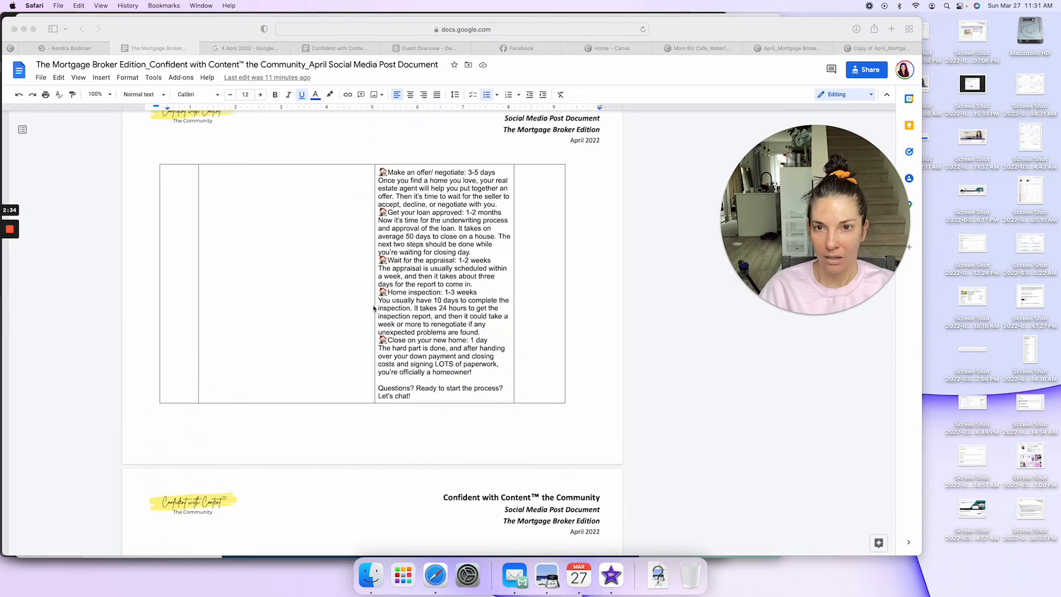
{"action": "scroll", "coordinate": [374, 309], "scroll_direction": "up", "scroll_amount": 15}
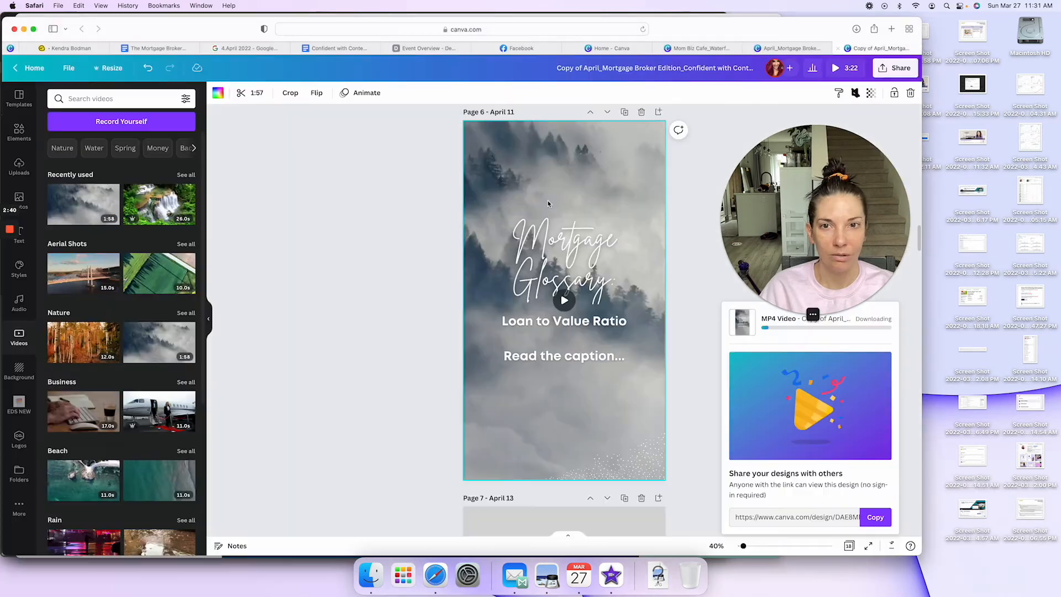
{"action": "left_click", "coordinate": [876, 48]}
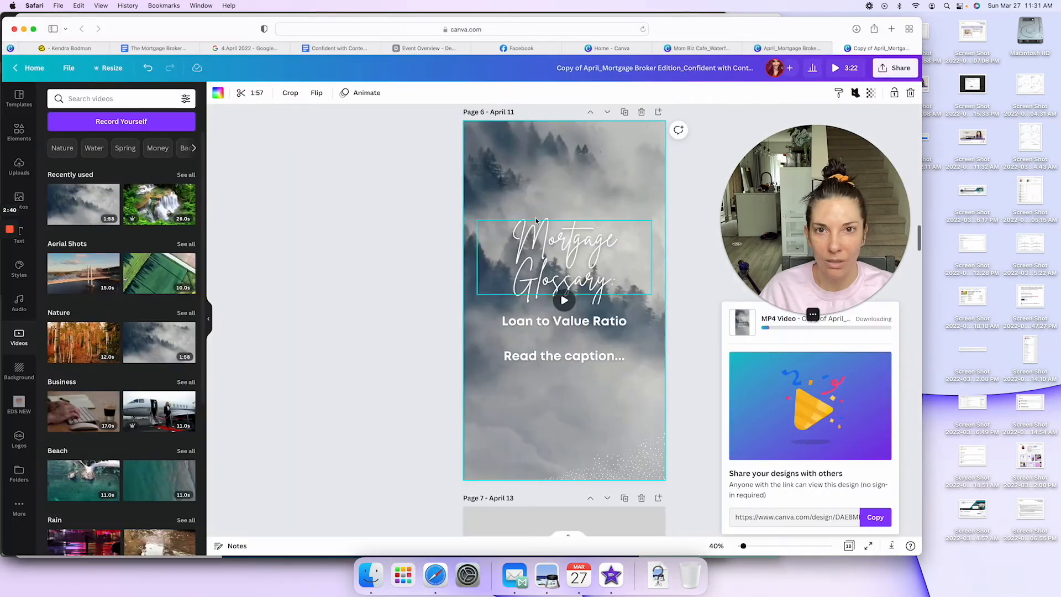
Step: Copy the full April 11 "Loan to Value Ratio" caption from the Copy column of the April post document
{"action": "left_click", "coordinate": [157, 48]}
{"action": "scroll", "coordinate": [298, 317], "scroll_direction": "down", "scroll_amount": 2}
{"action": "scroll", "coordinate": [298, 316], "scroll_direction": "down", "scroll_amount": 20}
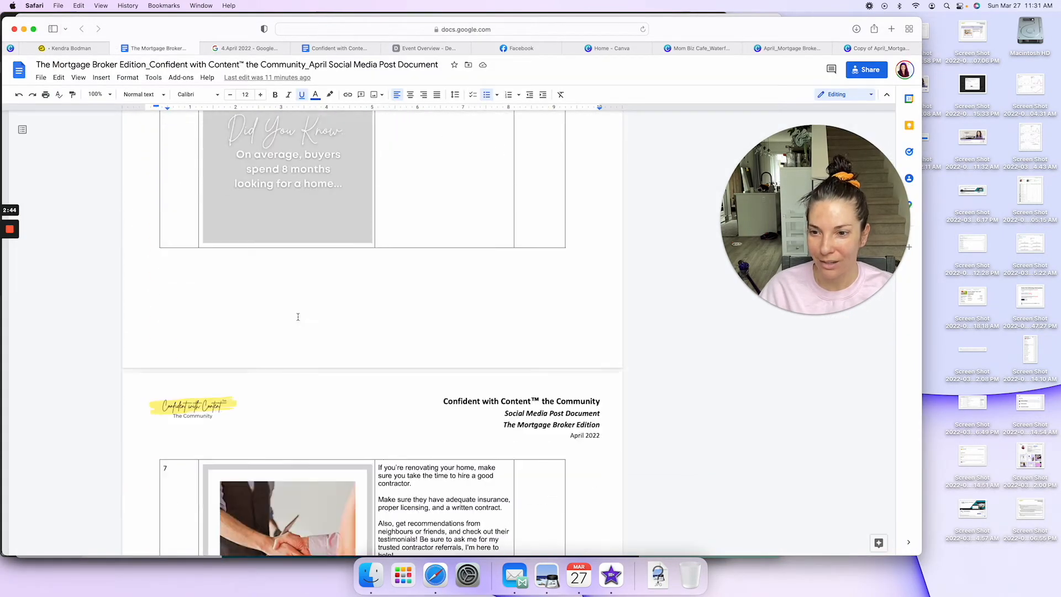
{"action": "scroll", "coordinate": [298, 317], "scroll_direction": "down", "scroll_amount": 20}
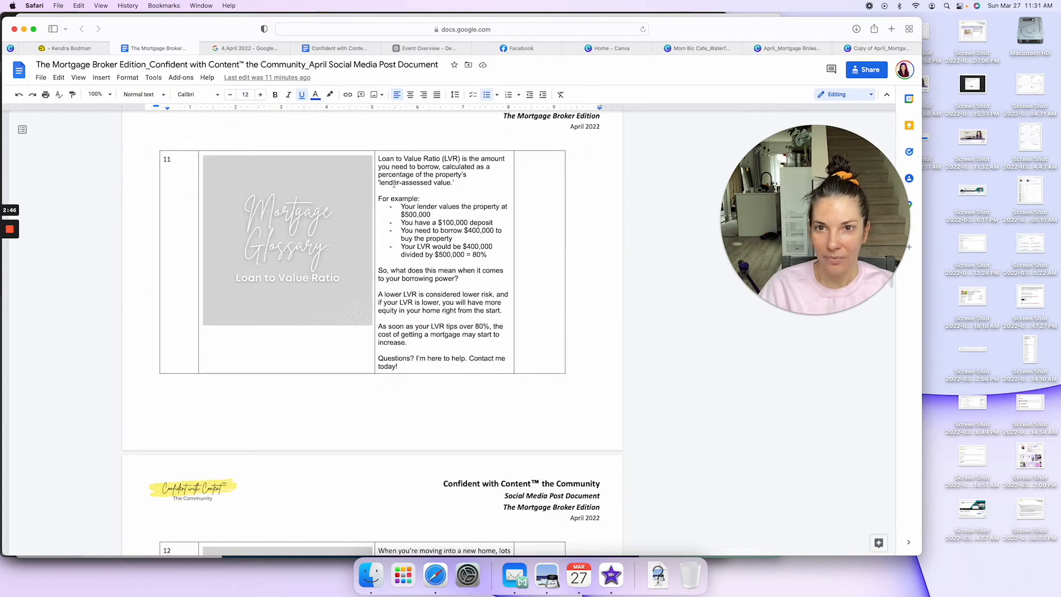
{"action": "left_click", "coordinate": [378, 159]}
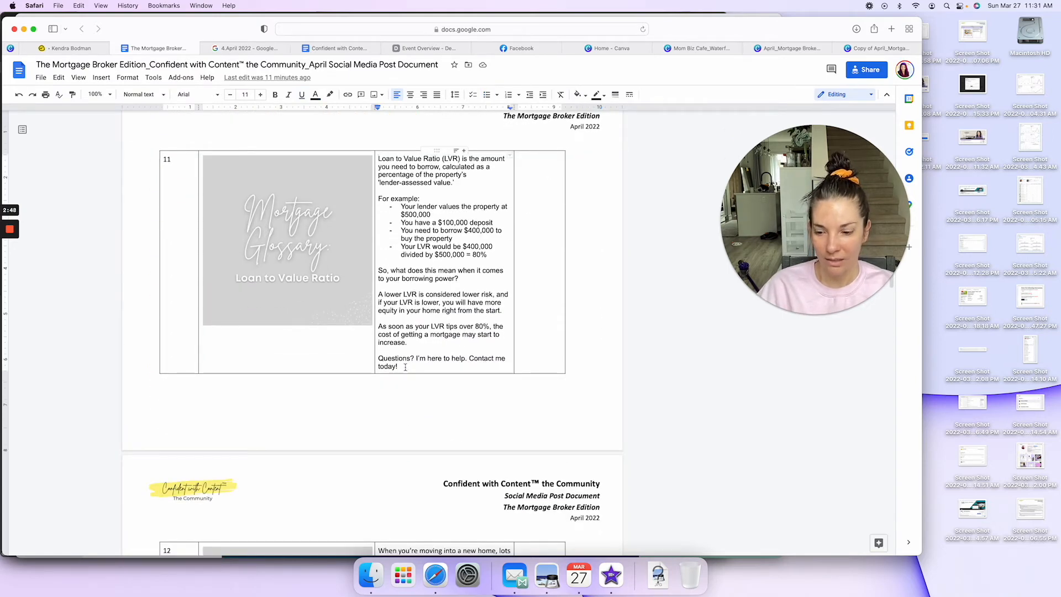
{"action": "left_click", "coordinate": [405, 367], "text": "shift"}
{"action": "key", "text": "super+c"}
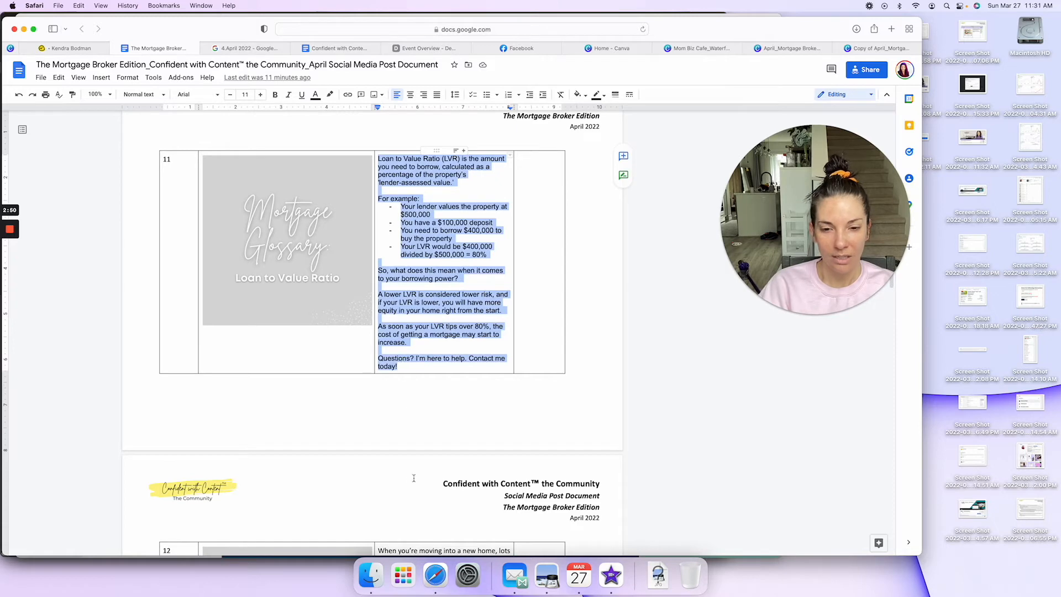
Step: Switch to Mail and start a new email addressed to the sender's own address with the subject "Reel text"
{"action": "left_click", "coordinate": [509, 576]}
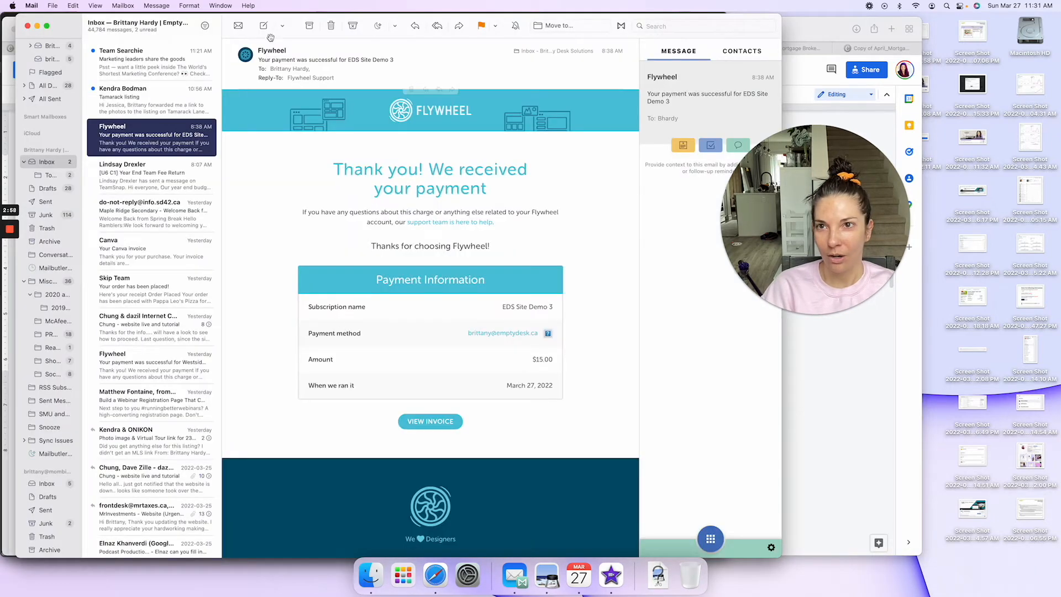
{"action": "left_click", "coordinate": [264, 26]}
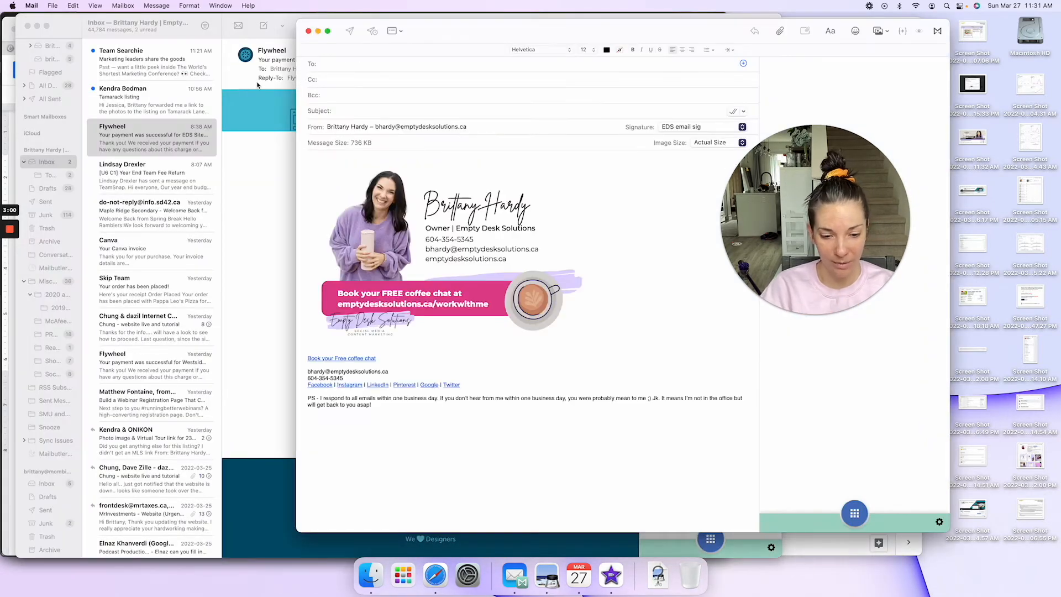
{"action": "type", "text": "bh"}
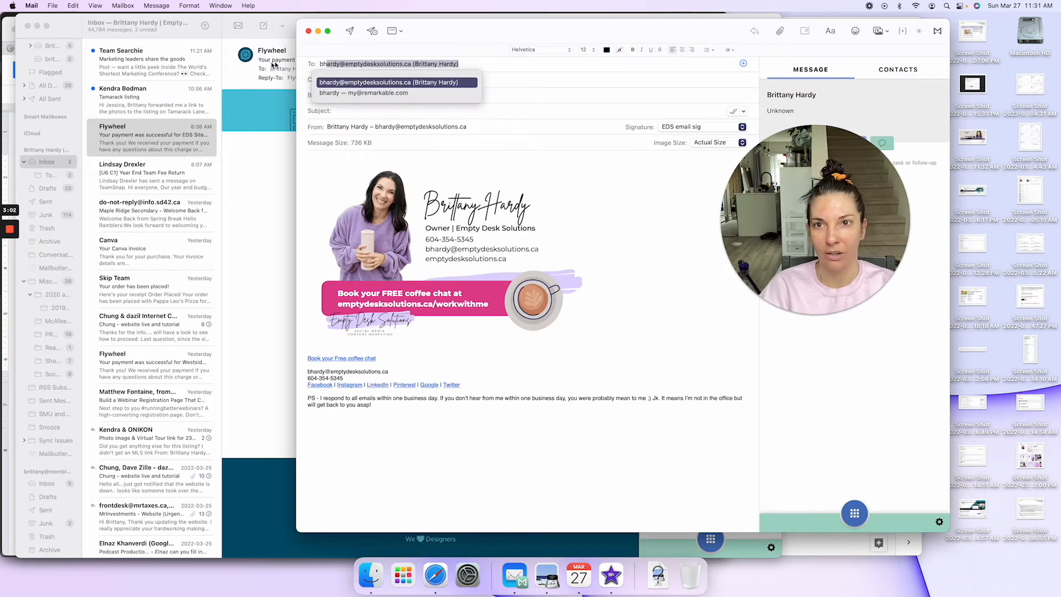
{"action": "left_click", "coordinate": [366, 111]}
{"action": "type", "text": "Reel text"}
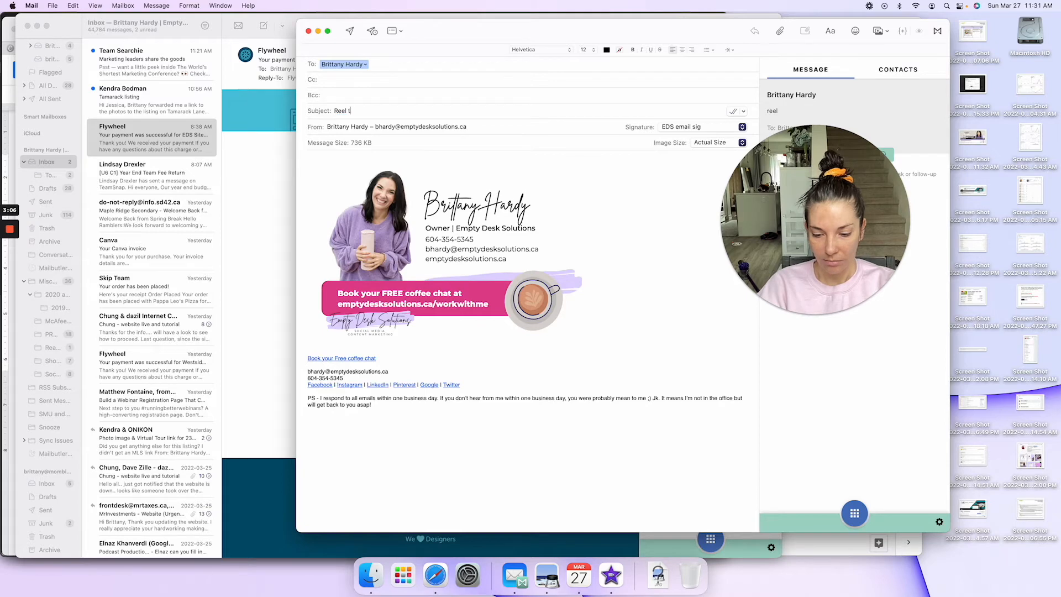
Step: Paste the copied Loan to Value Ratio caption into the email body and add two line breaks after it
{"action": "left_click", "coordinate": [313, 155]}
{"action": "key", "text": "super+v"}
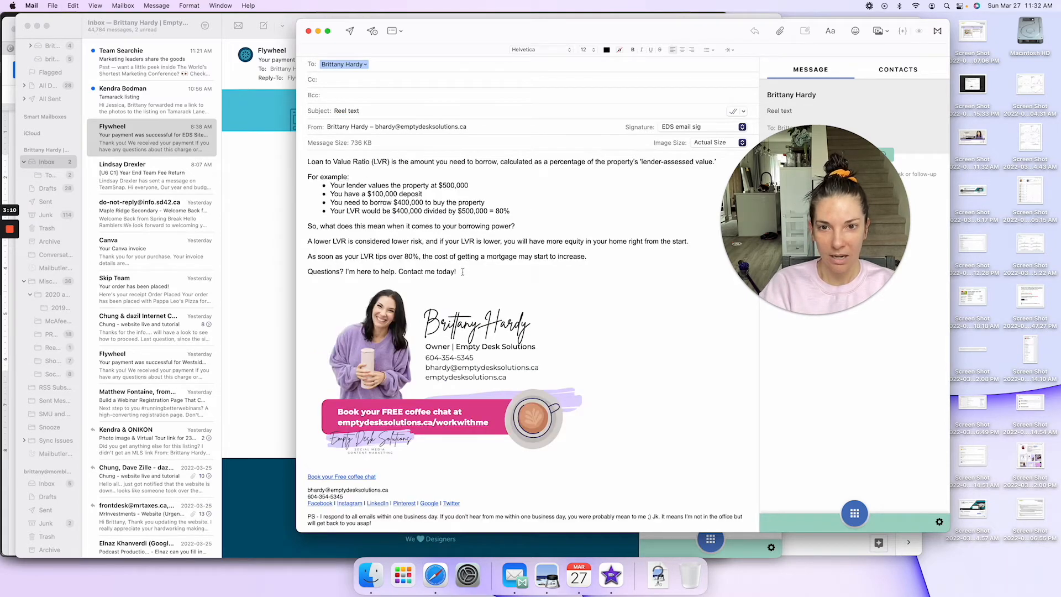
{"action": "key", "text": "Return"}
{"action": "key", "text": "Return"}
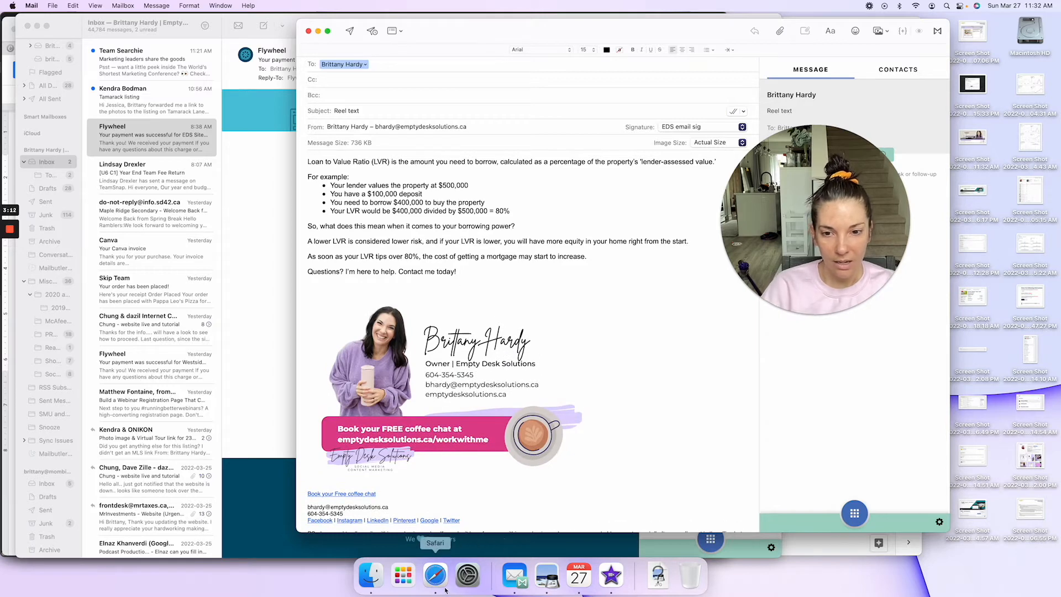
Step: Return to the April 11 reel design in Safari and cancel the running MP4 download
{"action": "key", "text": "super+Tab"}
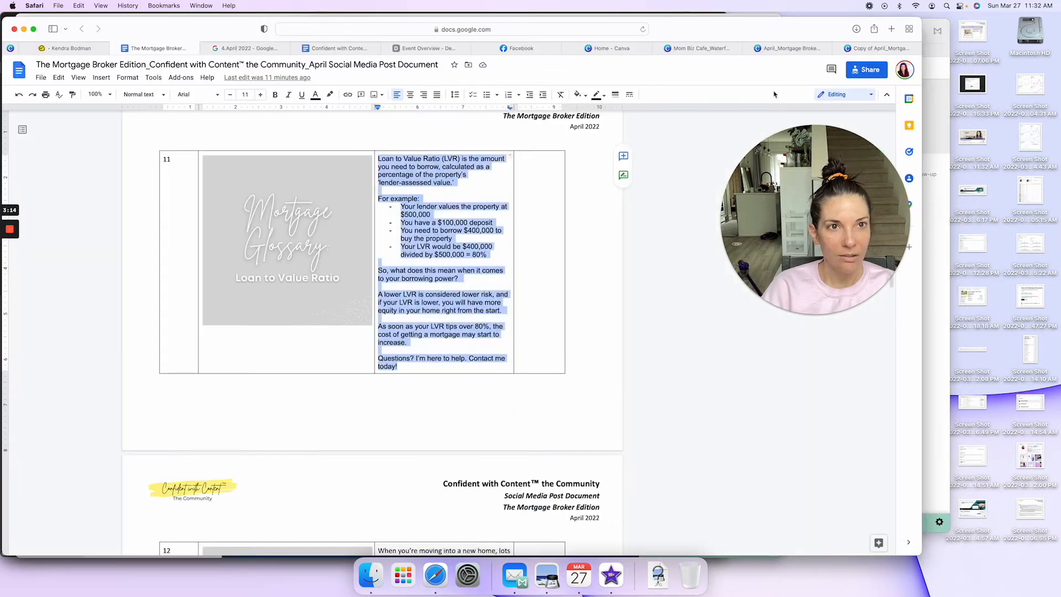
{"action": "left_click", "coordinate": [879, 48]}
{"action": "mouse_move", "coordinate": [743, 324]}
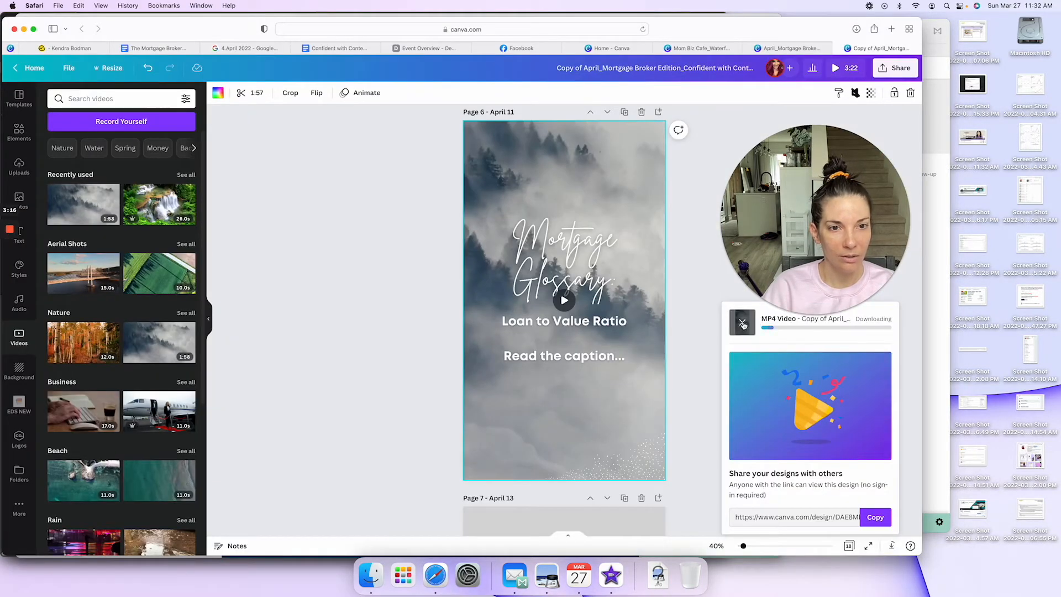
{"action": "left_click", "coordinate": [743, 325]}
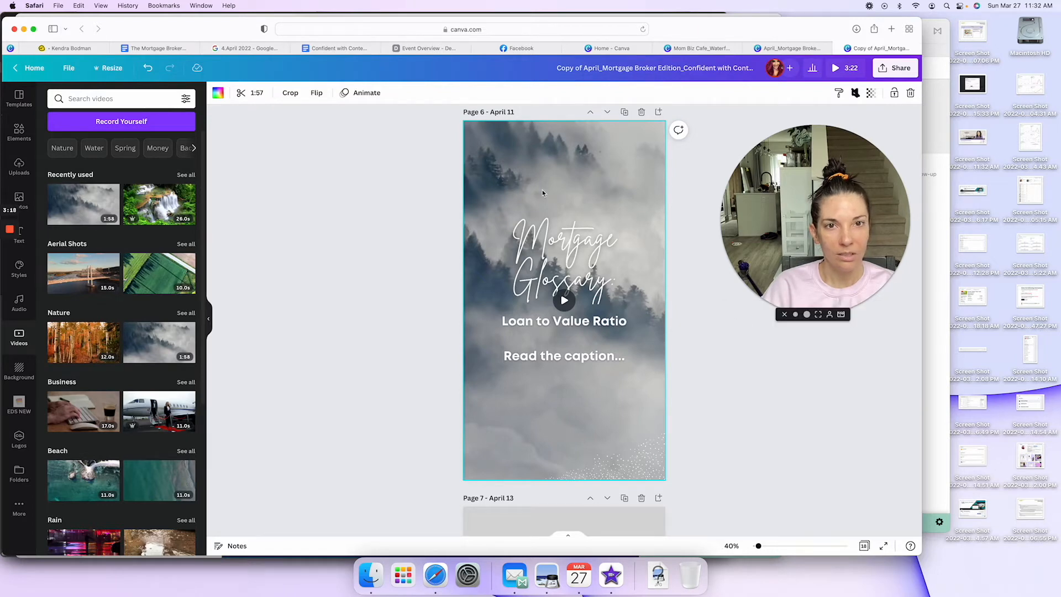
Step: Trim the misty forest background video on the April 11 page to 10.0 seconds
{"action": "left_click", "coordinate": [332, 207]}
{"action": "left_click", "coordinate": [505, 176]}
{"action": "left_click", "coordinate": [250, 93]}
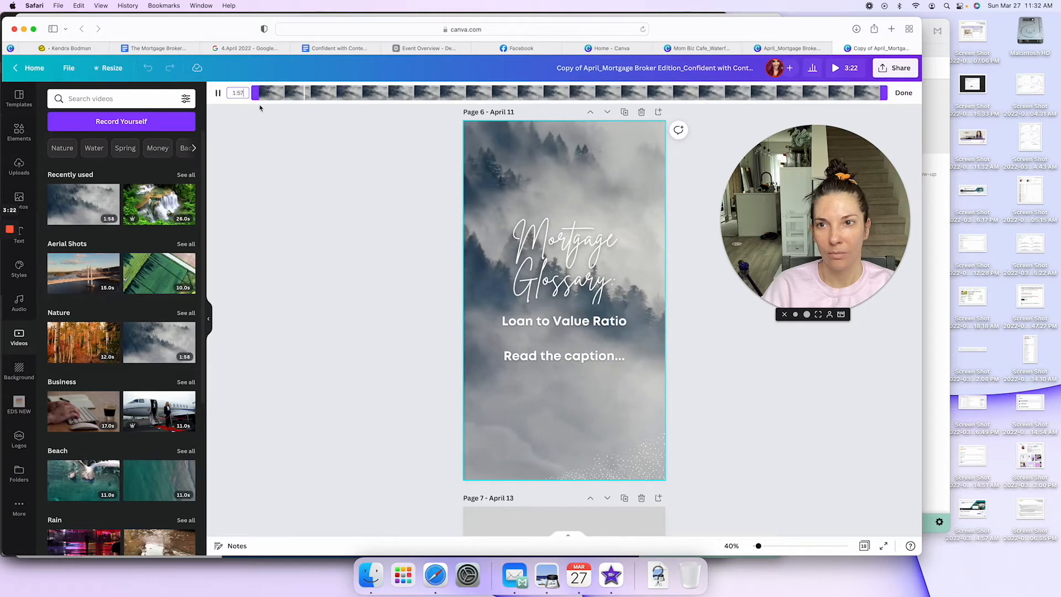
{"action": "left_click_drag", "start_coordinate": [884, 93], "coordinate": [317, 88]}
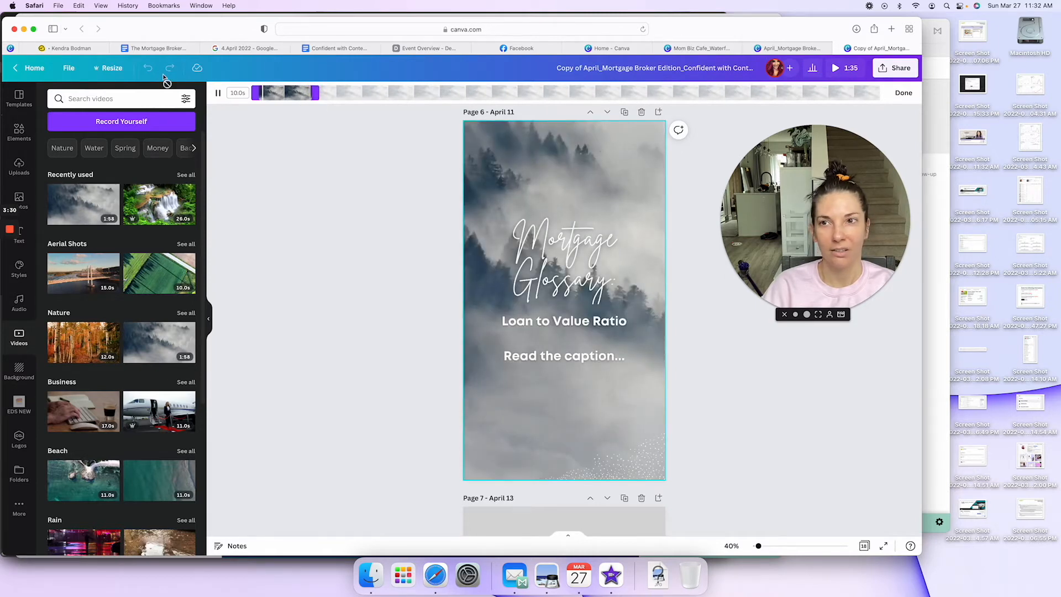
{"action": "left_click", "coordinate": [901, 95]}
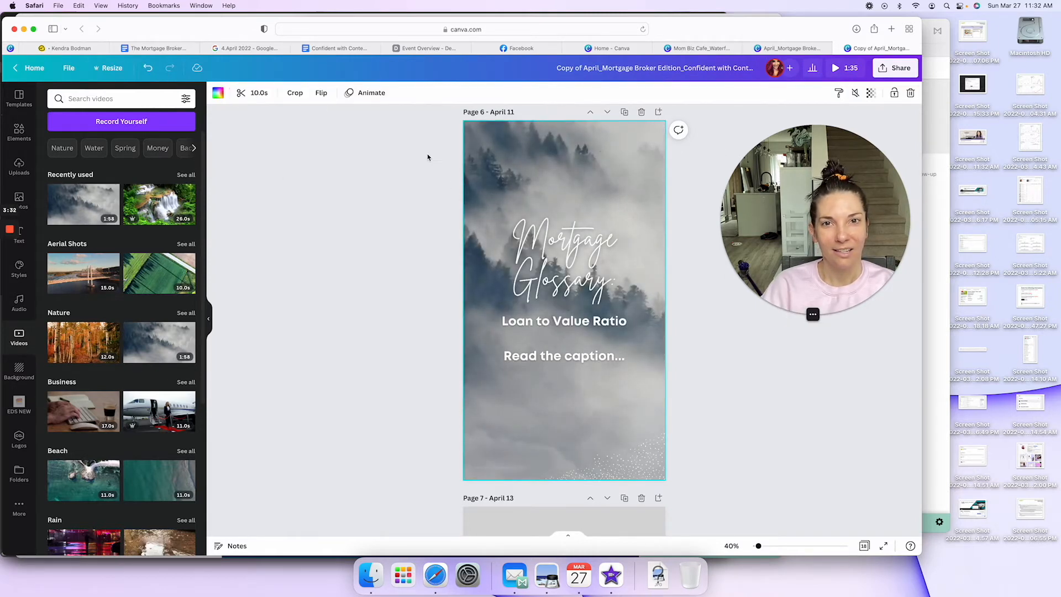
Step: Download only Page 6 – April 11 of the design as an MP4 video
{"action": "left_click", "coordinate": [68, 68]}
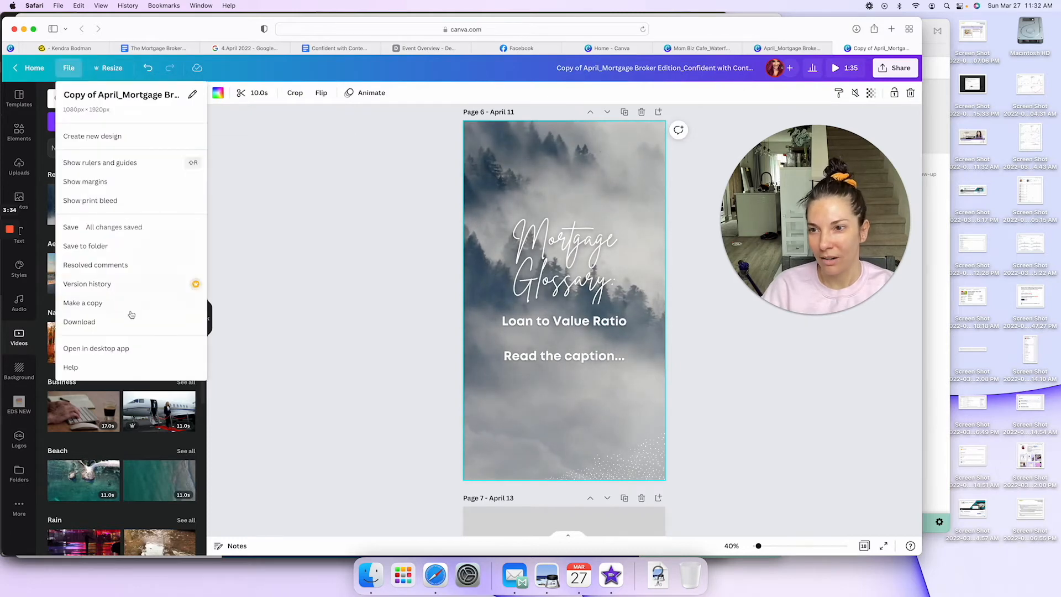
{"action": "left_click", "coordinate": [123, 321]}
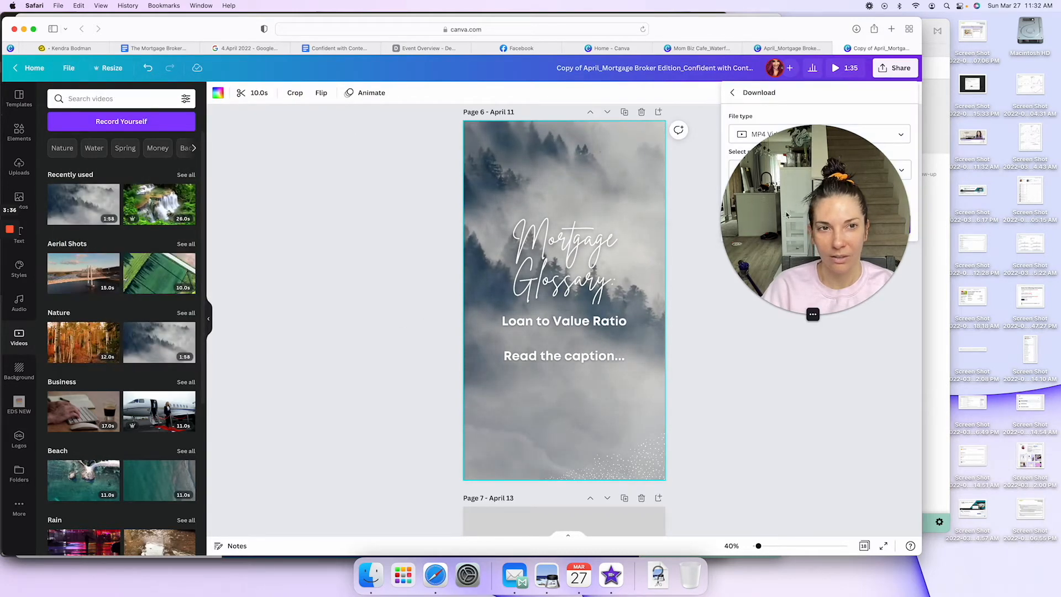
{"action": "left_click_drag", "start_coordinate": [796, 235], "coordinate": [247, 267]}
{"action": "left_click", "coordinate": [906, 175]}
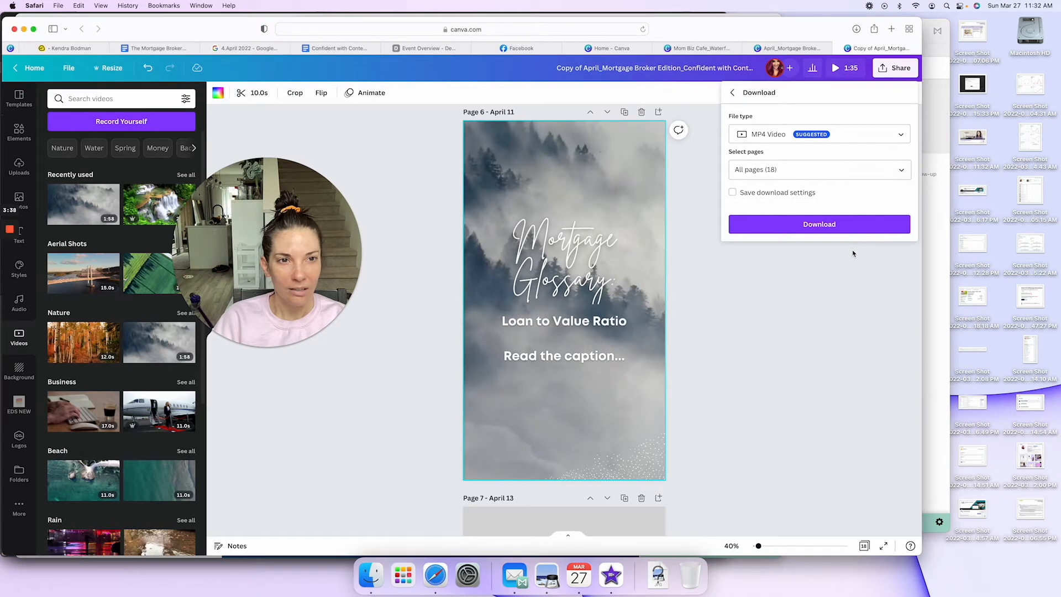
{"action": "left_click", "coordinate": [906, 169]}
{"action": "scroll", "coordinate": [879, 259], "scroll_direction": "down", "scroll_amount": 3}
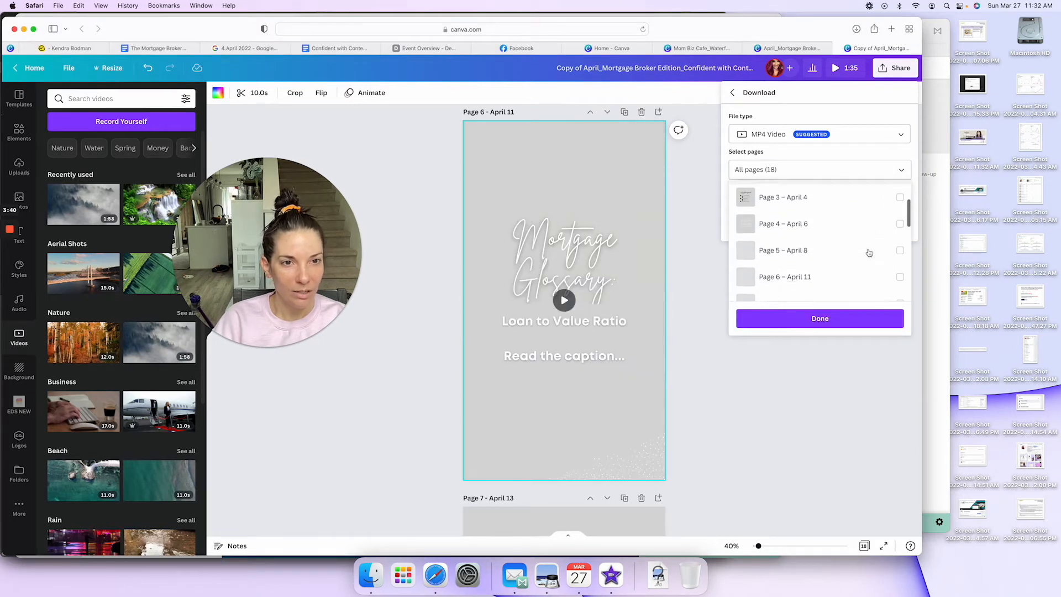
{"action": "left_click", "coordinate": [901, 268]}
{"action": "left_click", "coordinate": [820, 318]}
{"action": "left_click", "coordinate": [819, 226]}
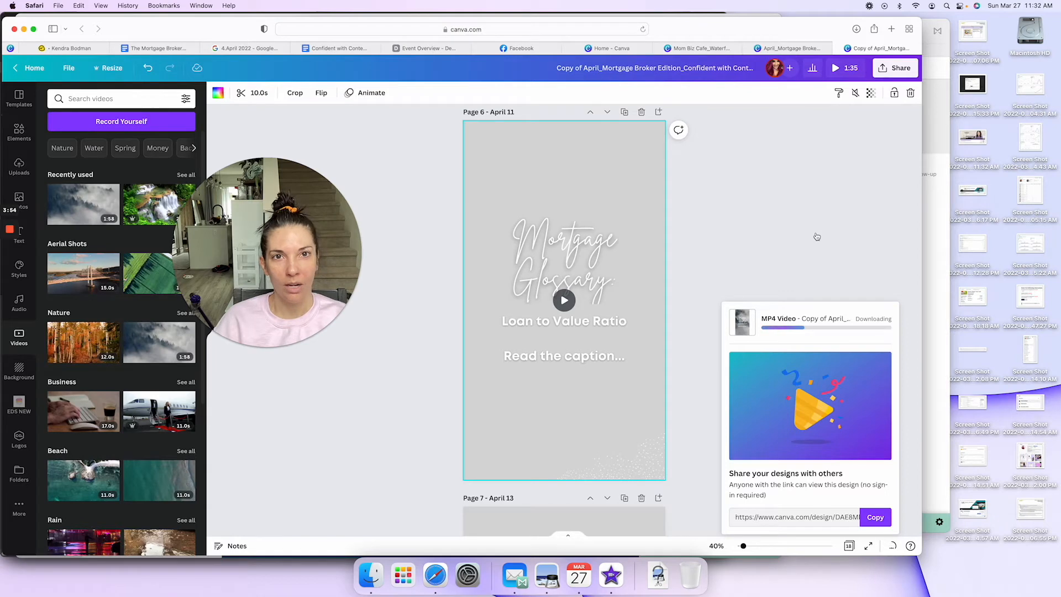
Step: Search your Canva projects for "reels" and open the "Mom Biz Cafe_Reels" design
{"action": "left_click", "coordinate": [631, 52]}
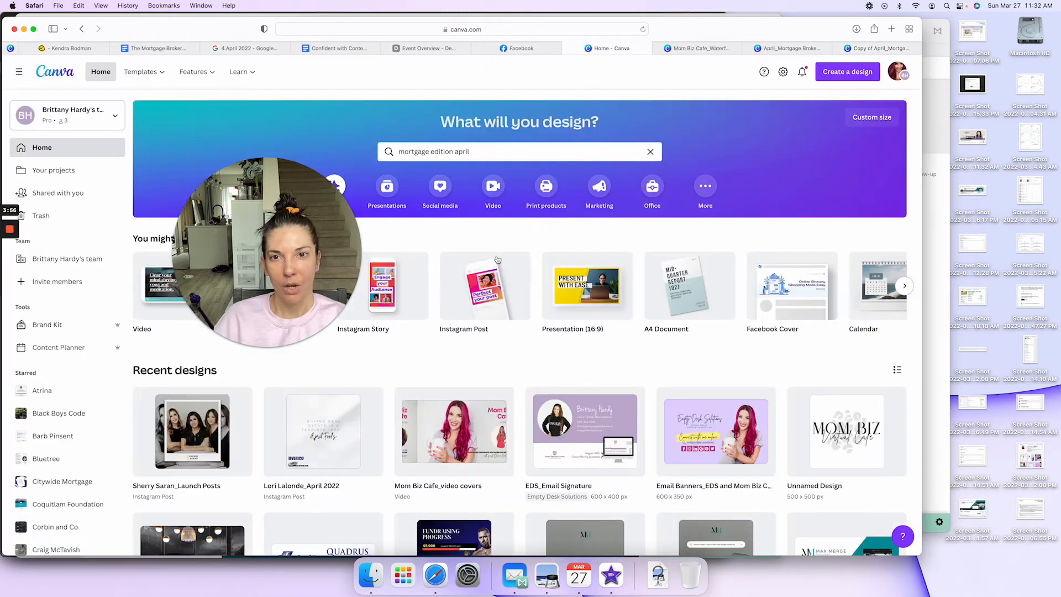
{"action": "left_click", "coordinate": [489, 149]}
{"action": "key", "text": "super+a"}
{"action": "type", "text": "reels"}
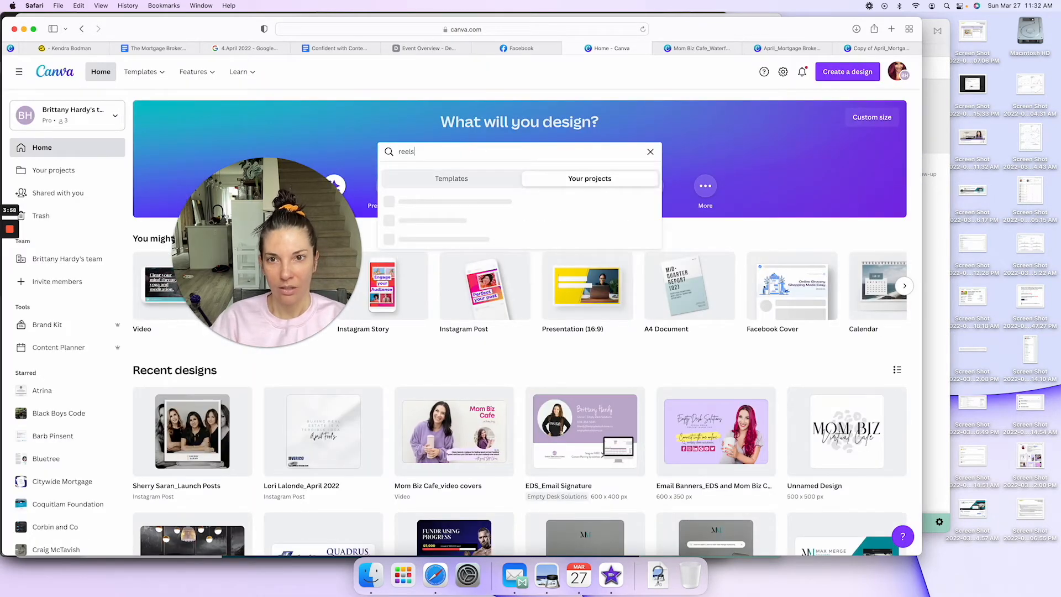
{"action": "scroll", "coordinate": [450, 233], "scroll_direction": "down", "scroll_amount": 1}
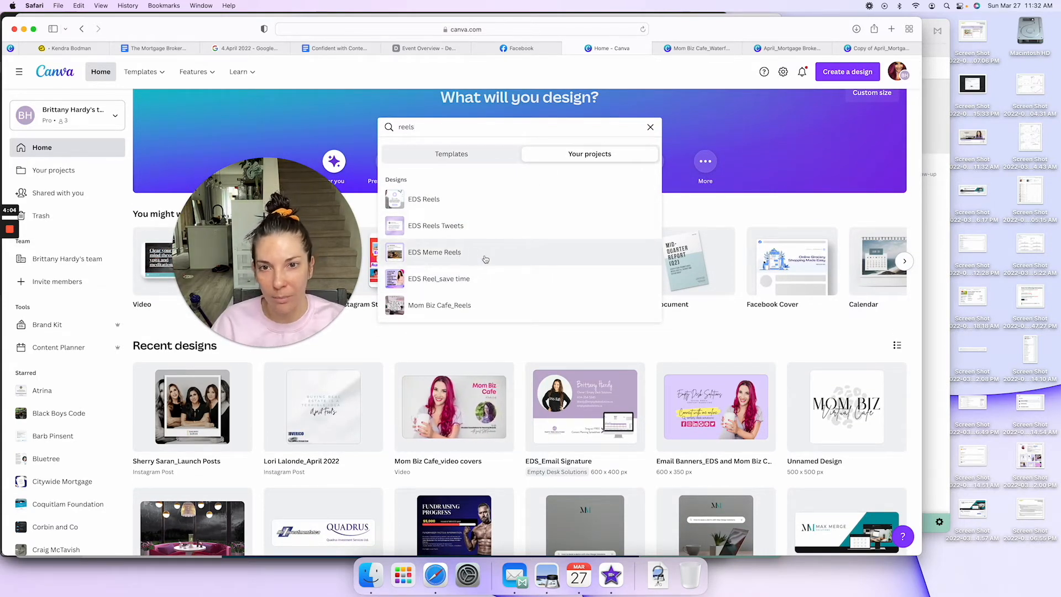
{"action": "left_click", "coordinate": [469, 306]}
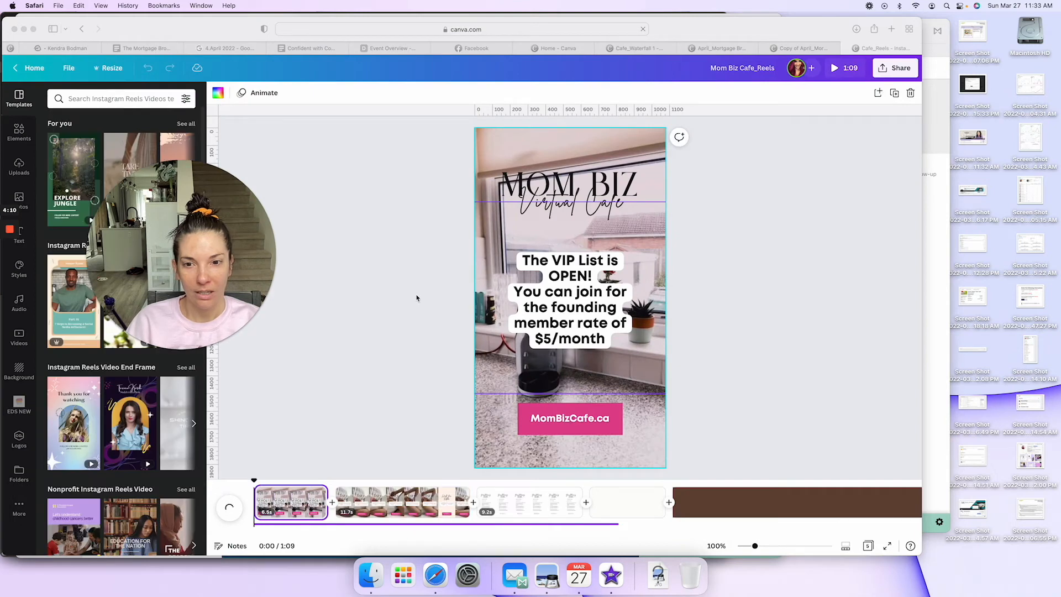
Step: View the other example reels in the Mom Biz Cafe_Reels timeline, and go back to the April 11 Mortgage Glossary design
{"action": "left_click", "coordinate": [406, 503]}
{"action": "left_click", "coordinate": [522, 503]}
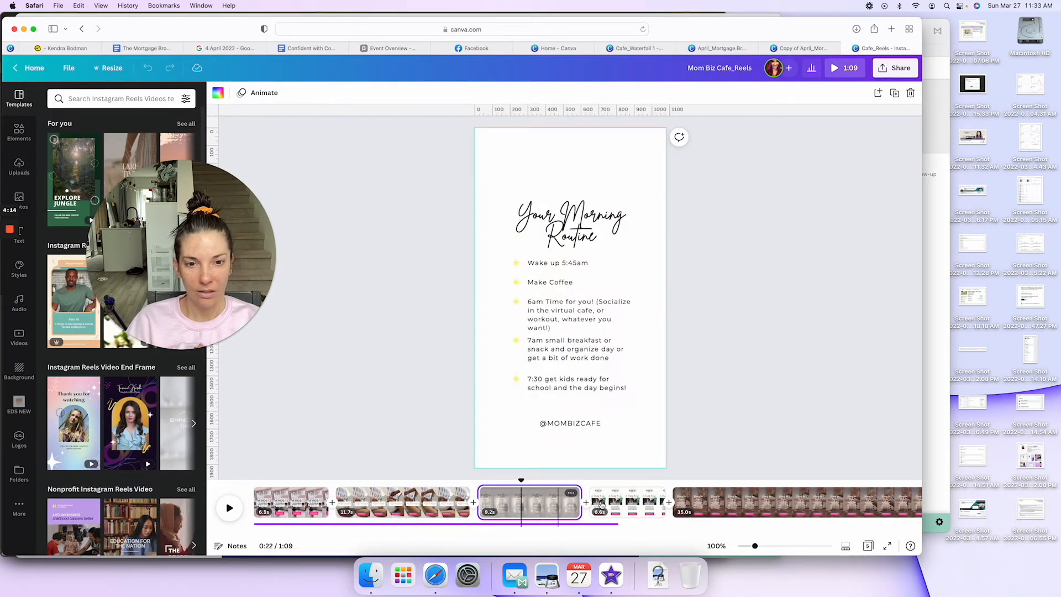
{"action": "left_click", "coordinate": [634, 503]}
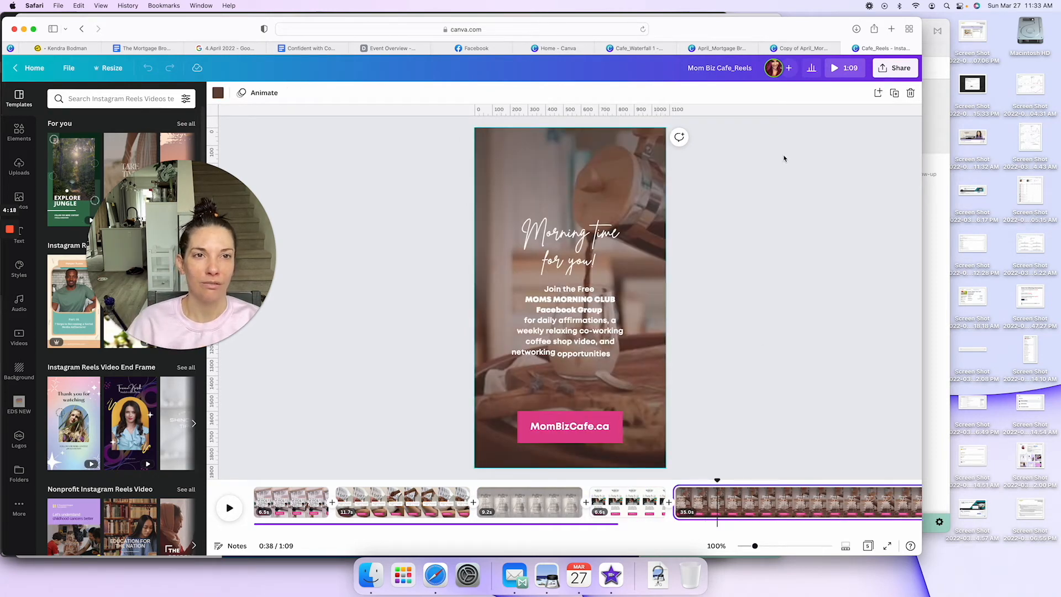
{"action": "left_click", "coordinate": [794, 50]}
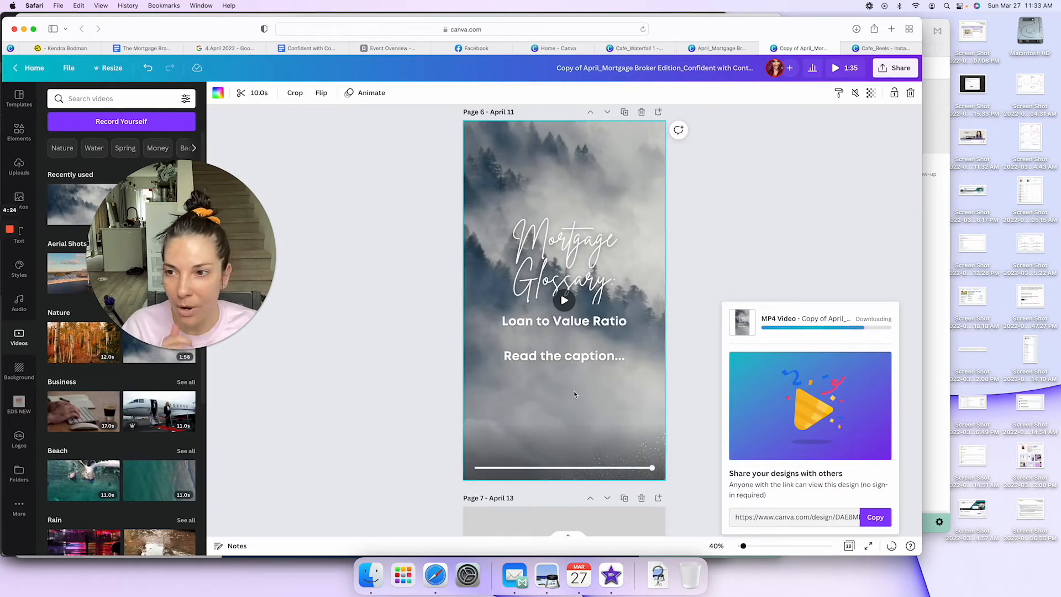
{"action": "mouse_move", "coordinate": [12, 233]}
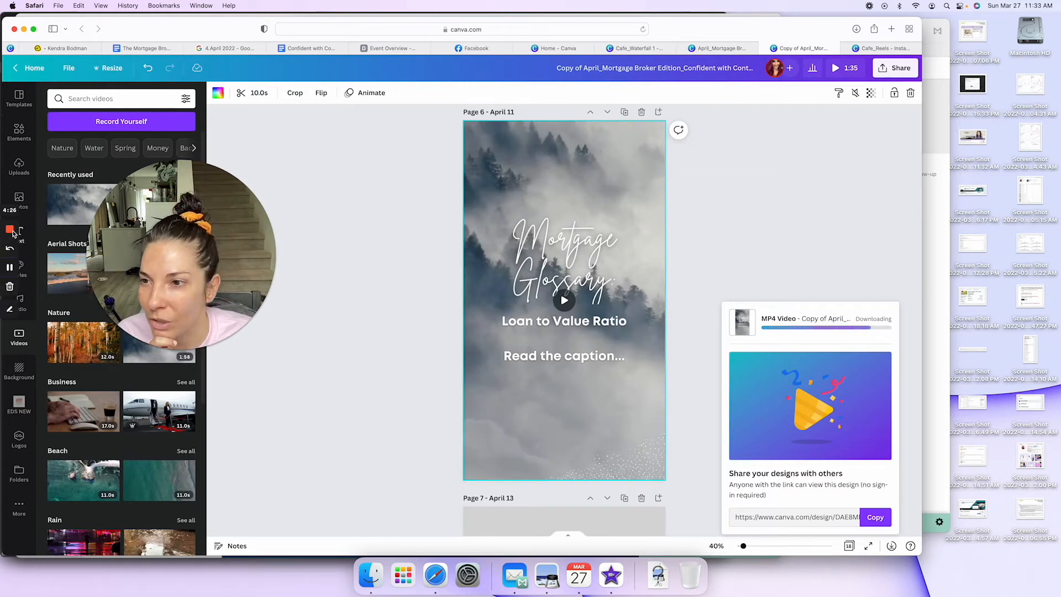
{"action": "left_click", "coordinate": [10, 270]}
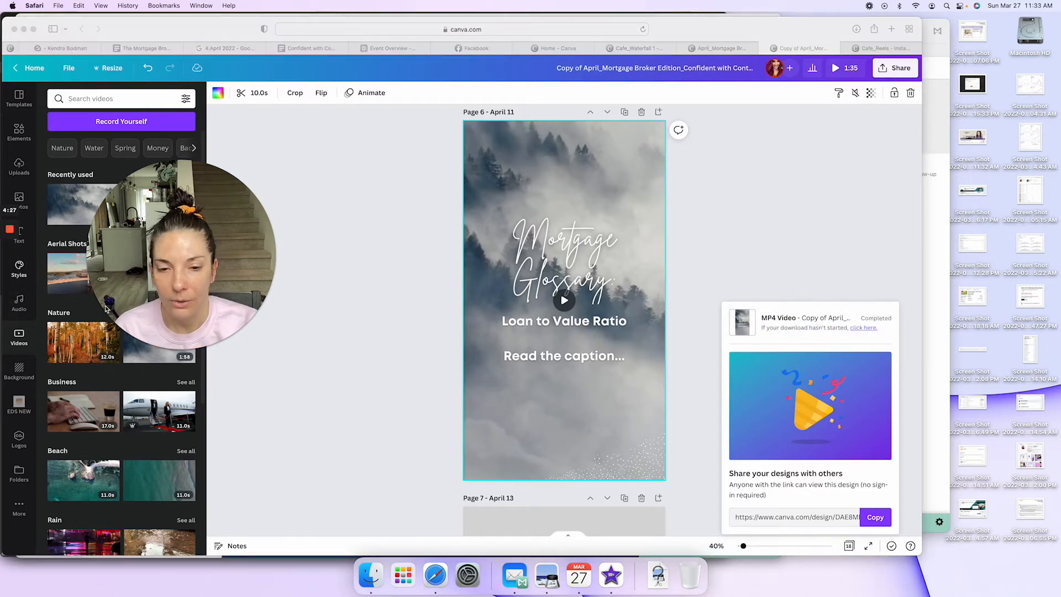
Step: Switch to Mail and attach the downloaded "Copy of April_Mortgage Broker Edition_Confident with Content™ the Community.mp4" to the "Reel text" draft
{"action": "left_click", "coordinate": [514, 572]}
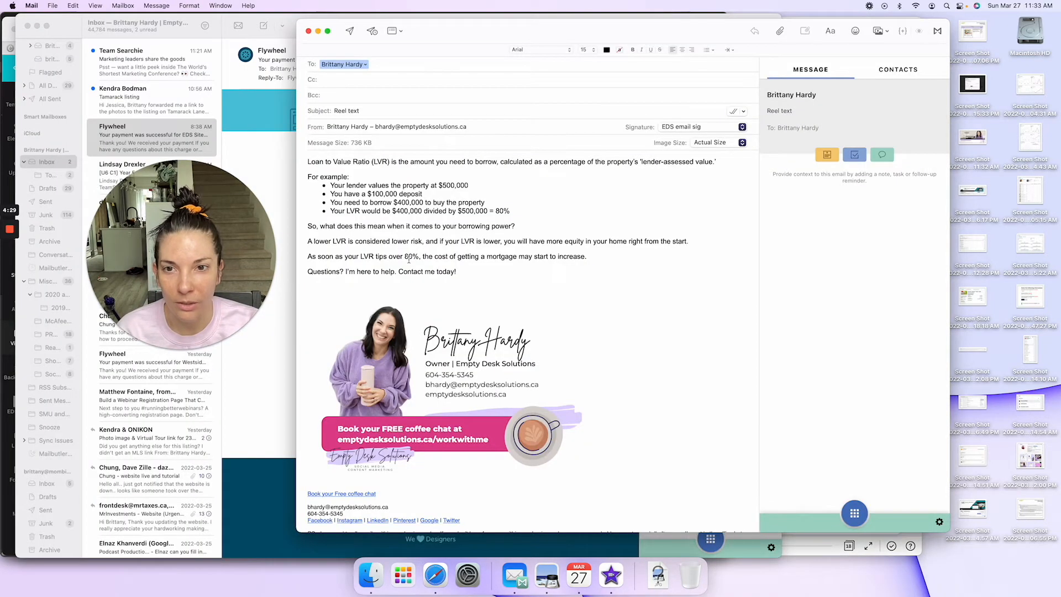
{"action": "left_click", "coordinate": [780, 31]}
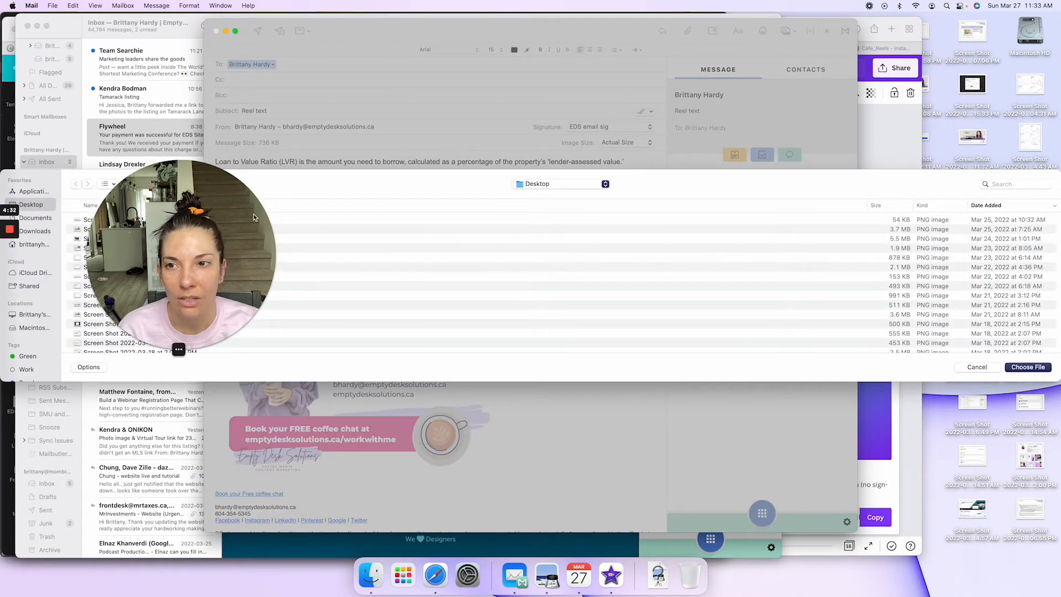
{"action": "left_click_drag", "start_coordinate": [254, 218], "coordinate": [602, 73]}
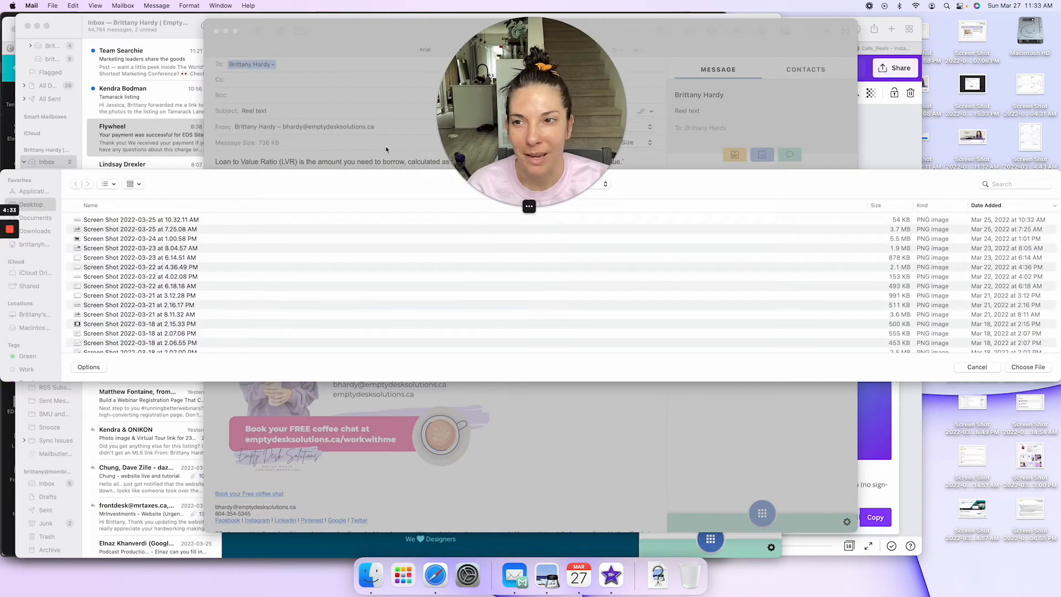
{"action": "left_click", "coordinate": [34, 231]}
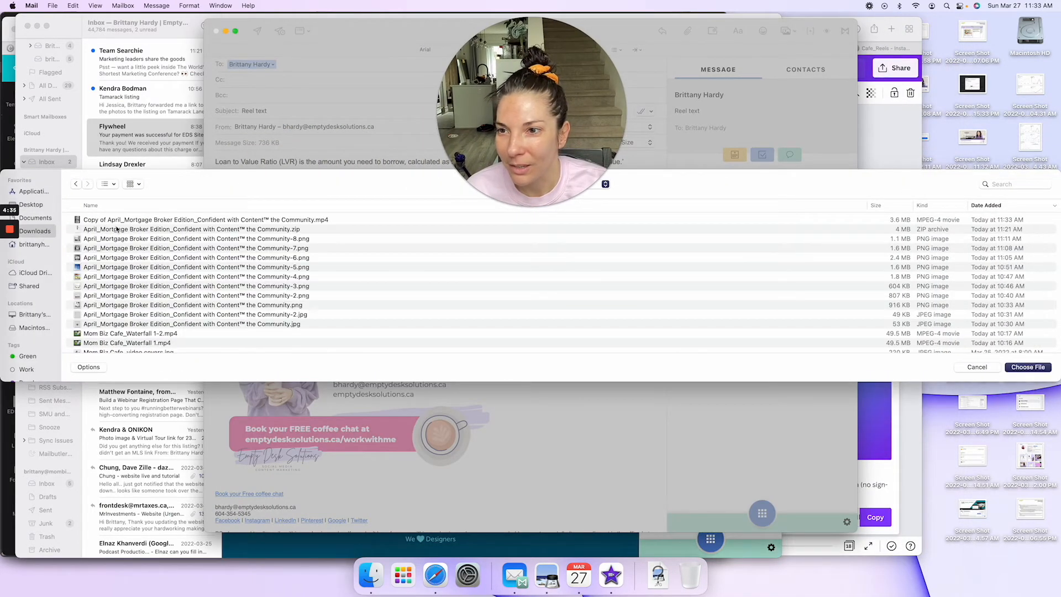
{"action": "left_click", "coordinate": [449, 219]}
{"action": "left_click", "coordinate": [1028, 367]}
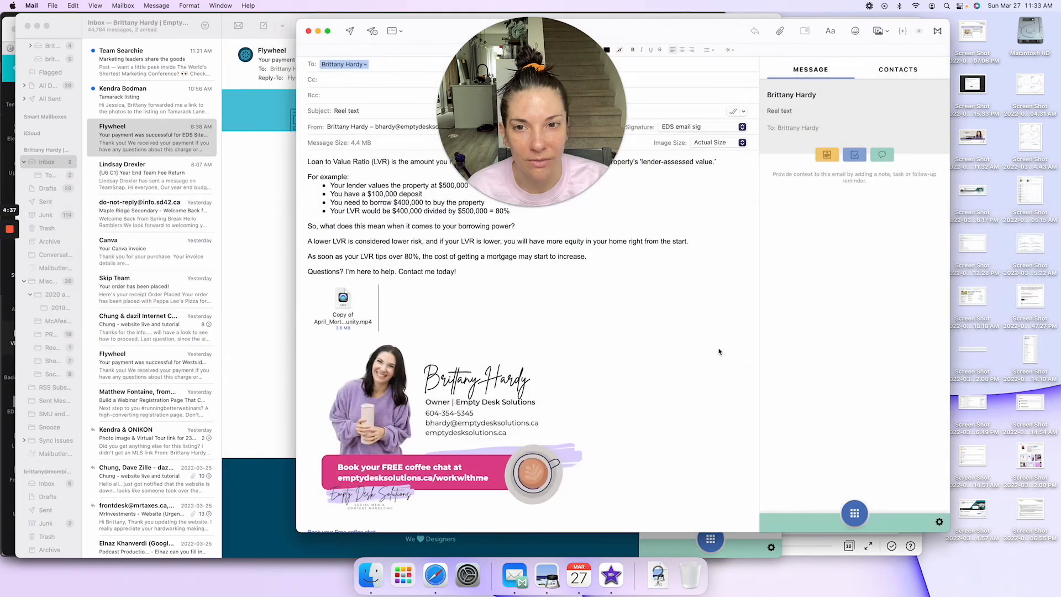
Step: Send the "Reel text" email with the caption and attached reel video
{"action": "left_click_drag", "start_coordinate": [530, 138], "coordinate": [158, 224]}
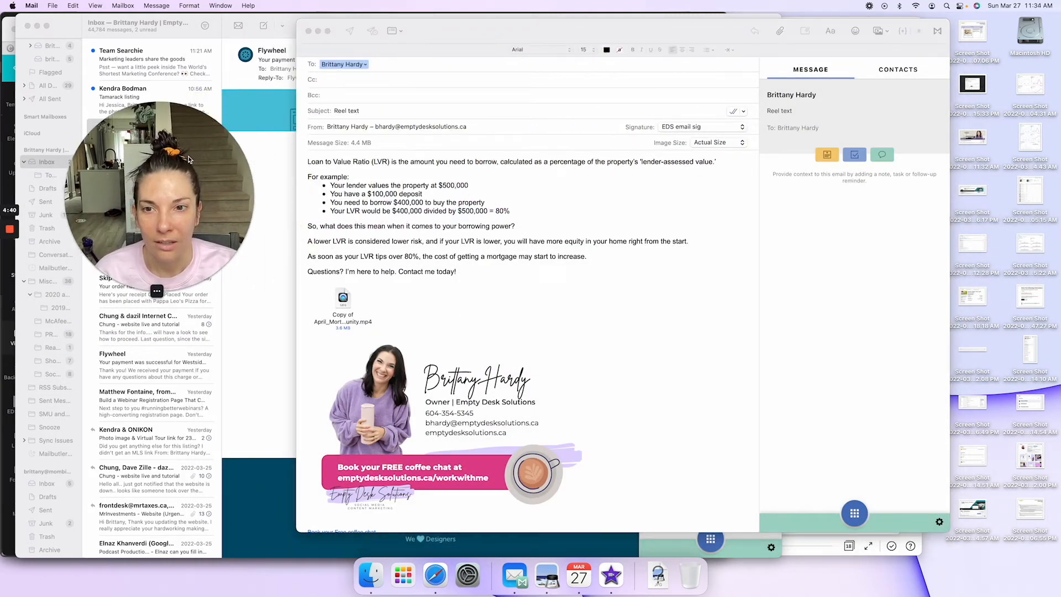
{"action": "left_click", "coordinate": [352, 33]}
{"action": "left_click", "coordinate": [351, 31]}
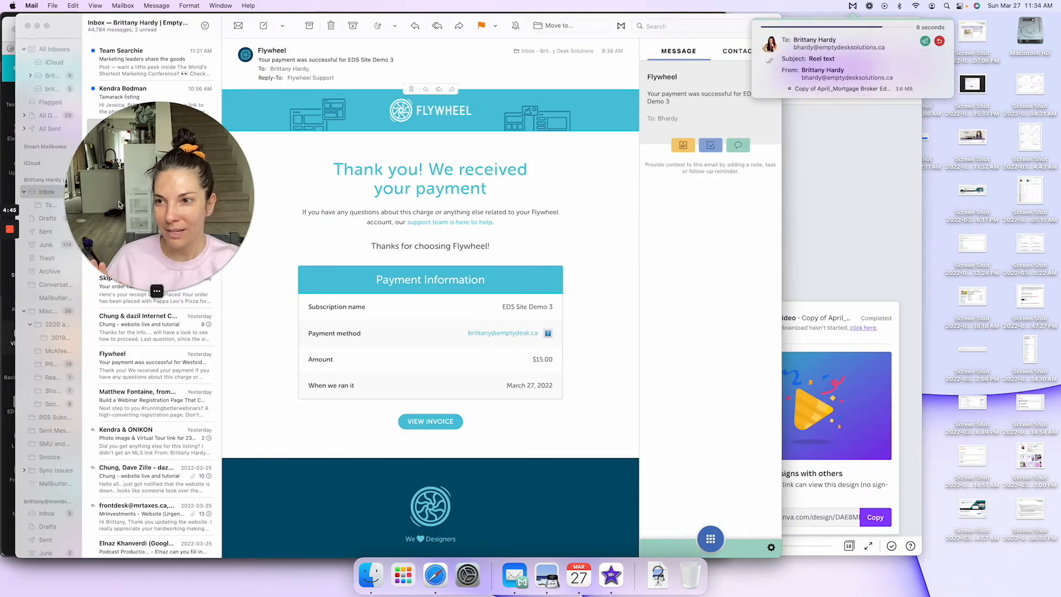
{"action": "mouse_move", "coordinate": [14, 281]}
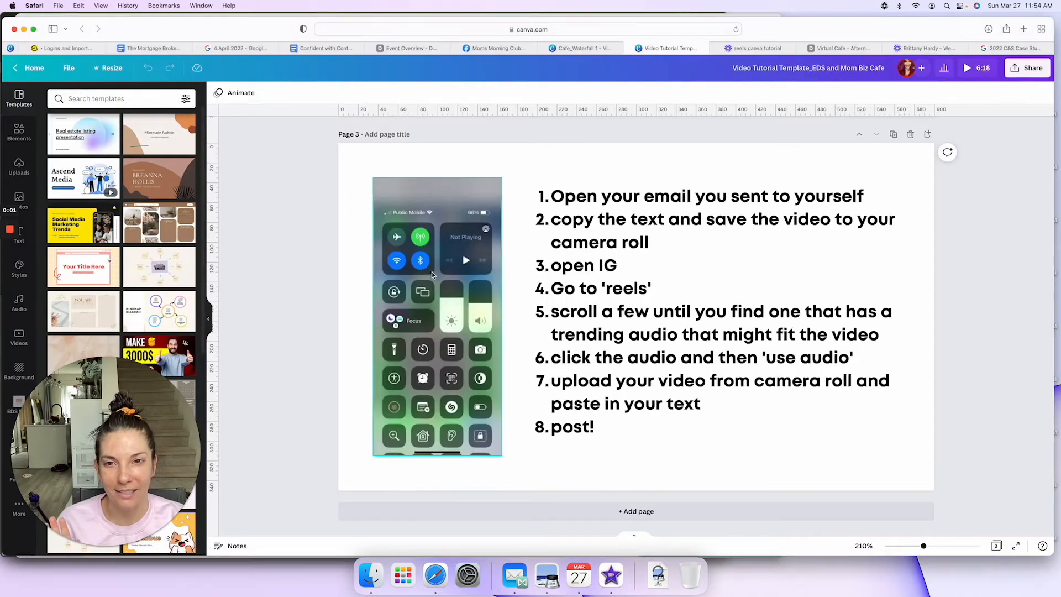
Step: Play the phone screen recording beside the posting instructions on page 3 of the Video Tutorial Template design
{"action": "left_click", "coordinate": [433, 271]}
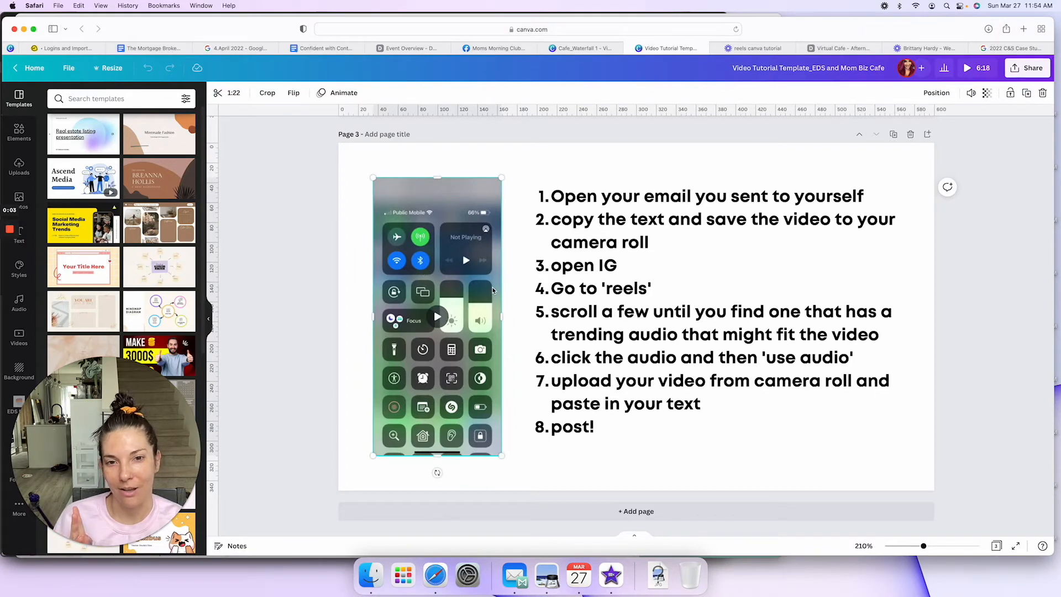
{"action": "scroll", "coordinate": [492, 291], "scroll_direction": "up", "scroll_amount": 5}
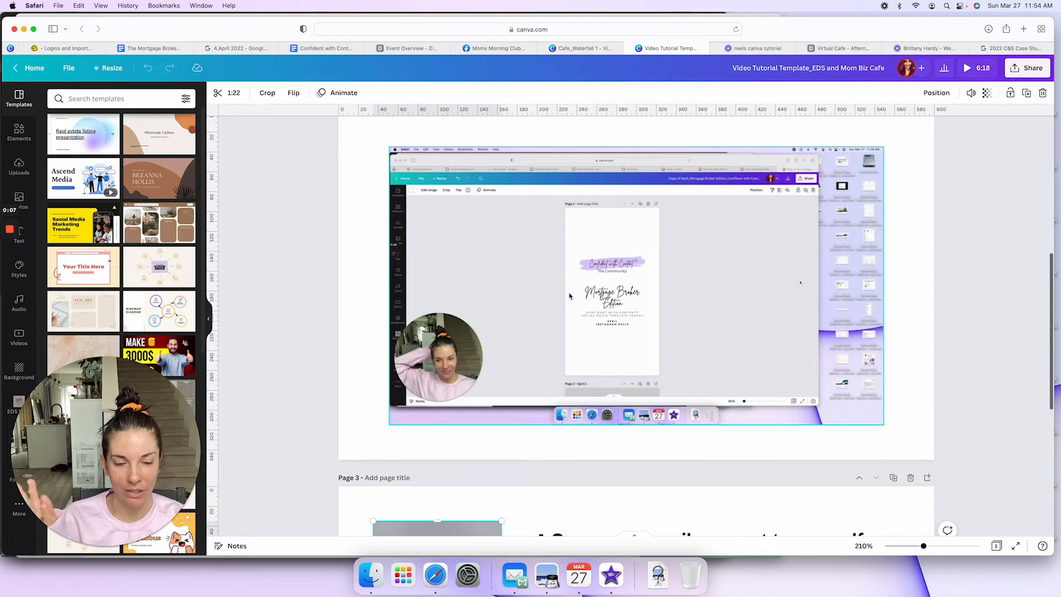
{"action": "scroll", "coordinate": [569, 296], "scroll_direction": "down", "scroll_amount": 5}
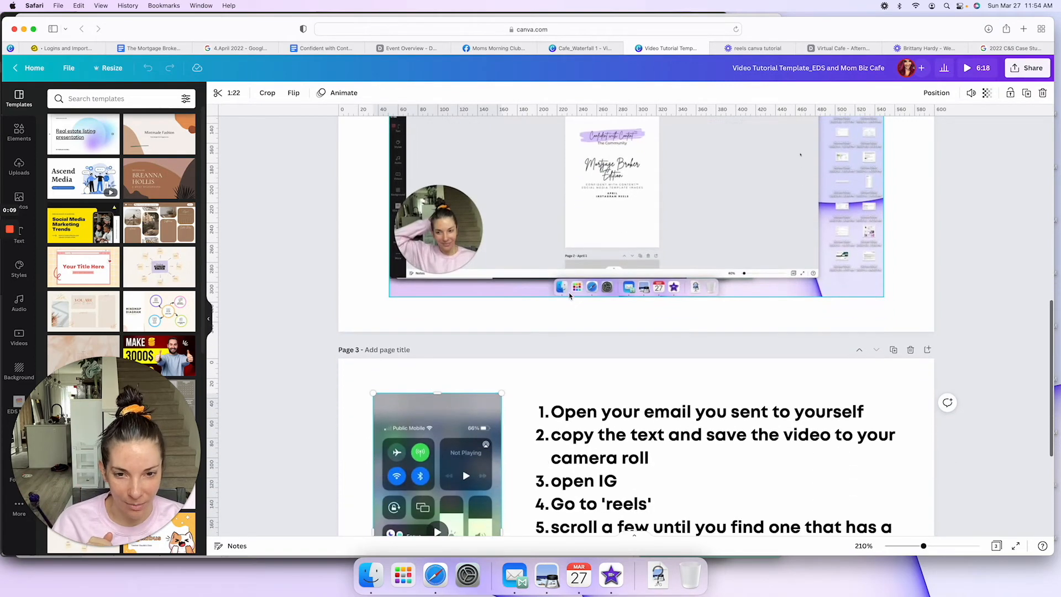
{"action": "scroll", "coordinate": [560, 340], "scroll_direction": "down", "scroll_amount": 2}
{"action": "left_click", "coordinate": [436, 376]}
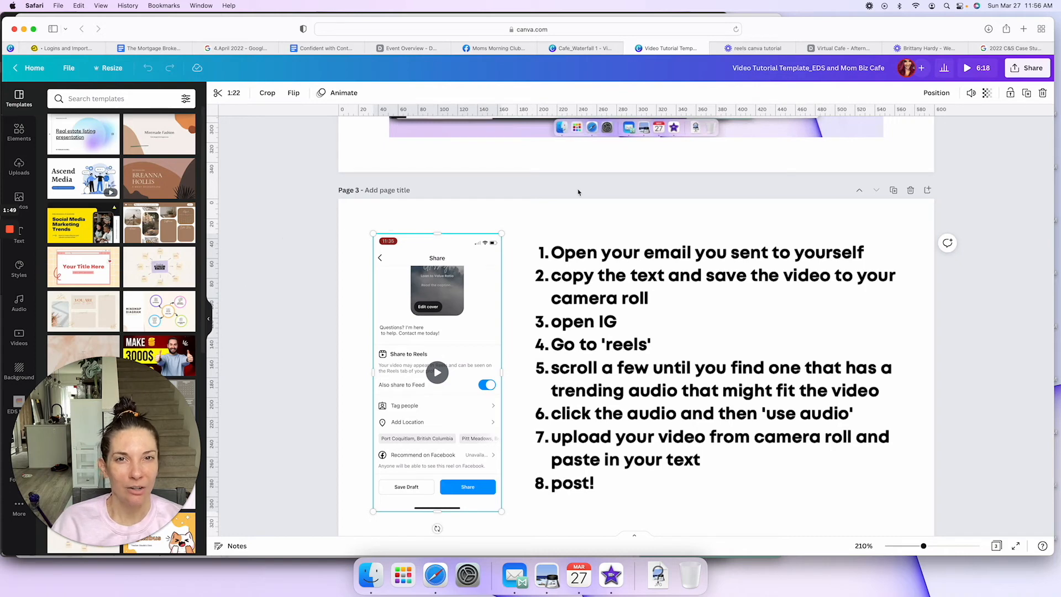
Step: Open Instagram in a new browser tab and show the reels on the mombizcafe profile
{"action": "left_click", "coordinate": [1023, 29]}
{"action": "type", "text": "inst"}
{"action": "key", "text": "Return"}
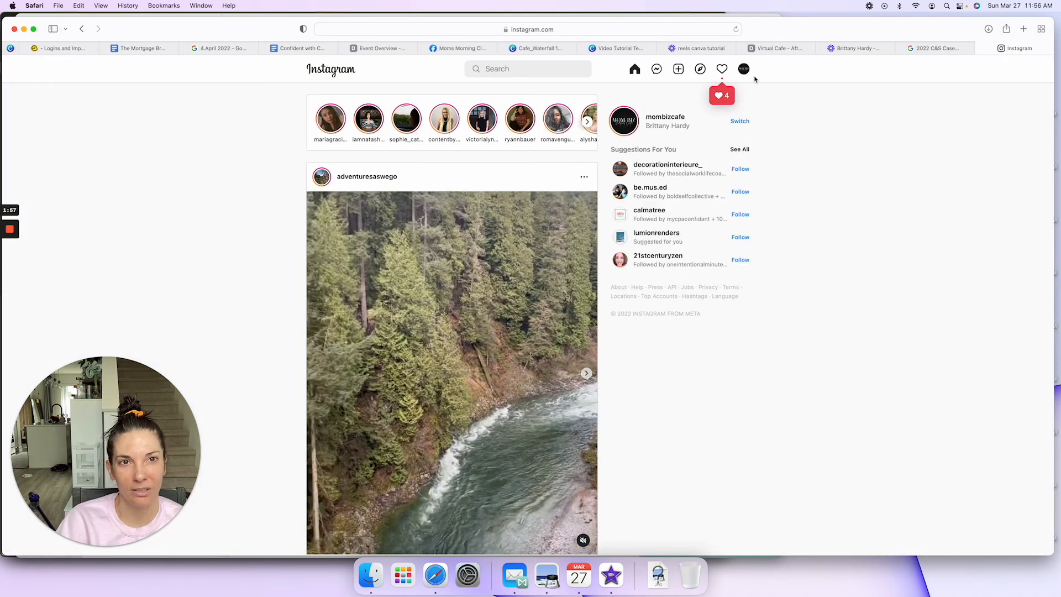
{"action": "left_click", "coordinate": [743, 69]}
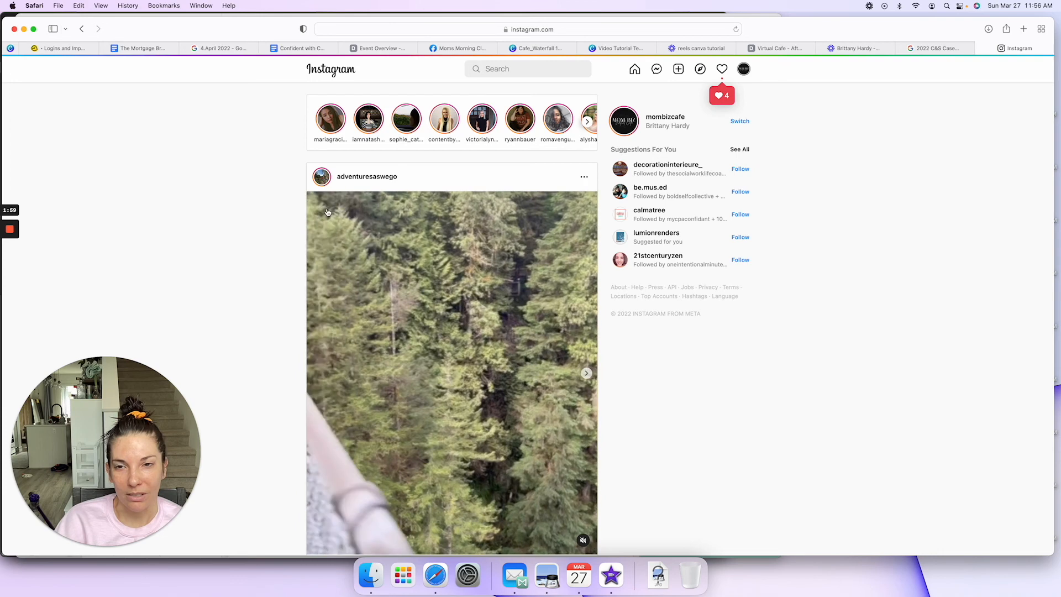
{"action": "scroll", "coordinate": [271, 200], "scroll_direction": "down", "scroll_amount": 1}
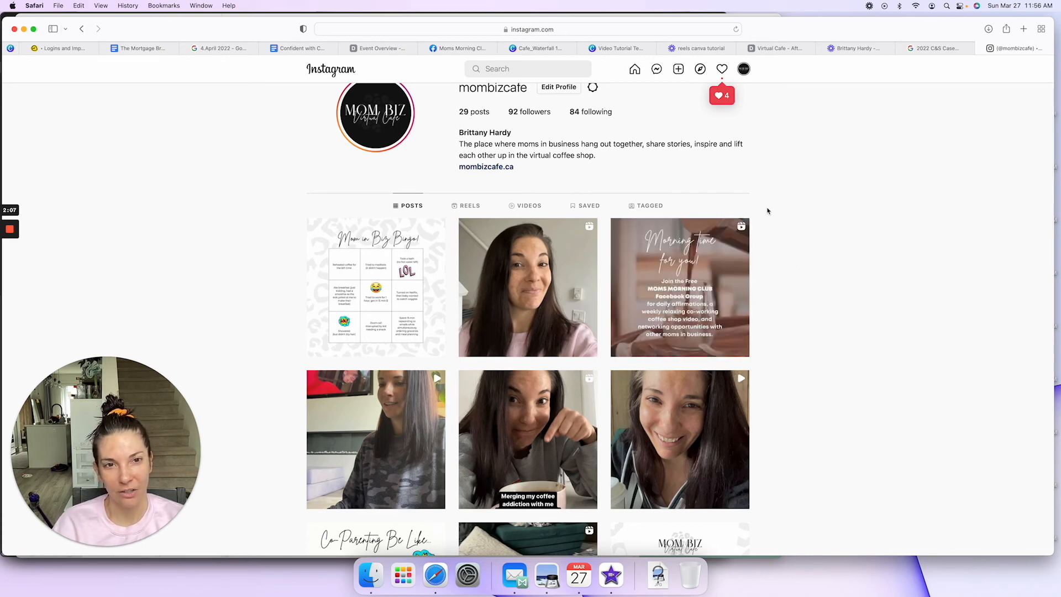
{"action": "left_click", "coordinate": [469, 206]}
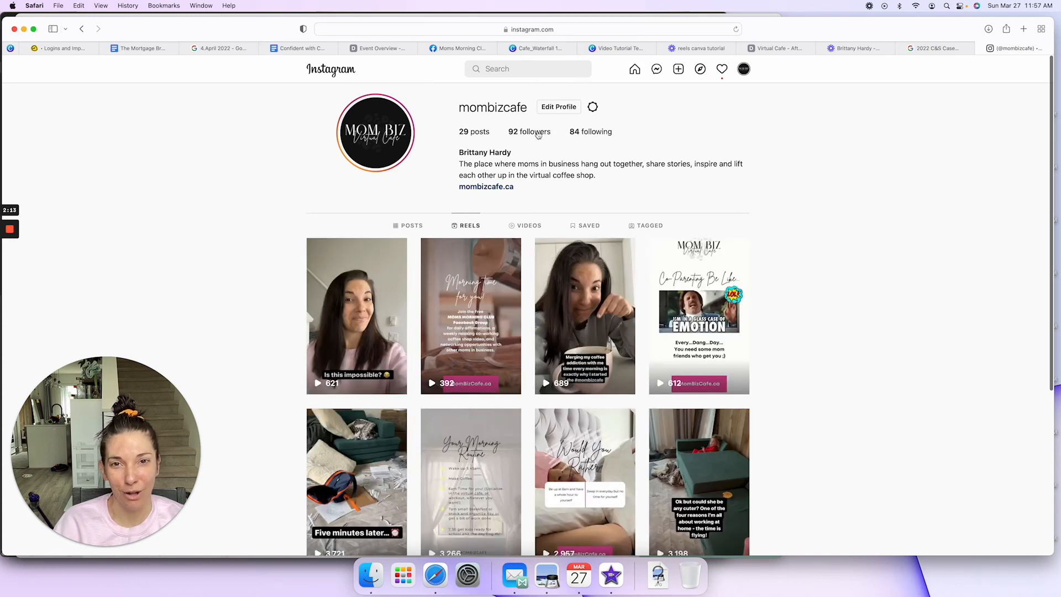
Step: Review the mombizcafe reels and compare their play counts, from the newest to the oldest and back
{"action": "scroll", "coordinate": [248, 198], "scroll_direction": "down", "scroll_amount": 2}
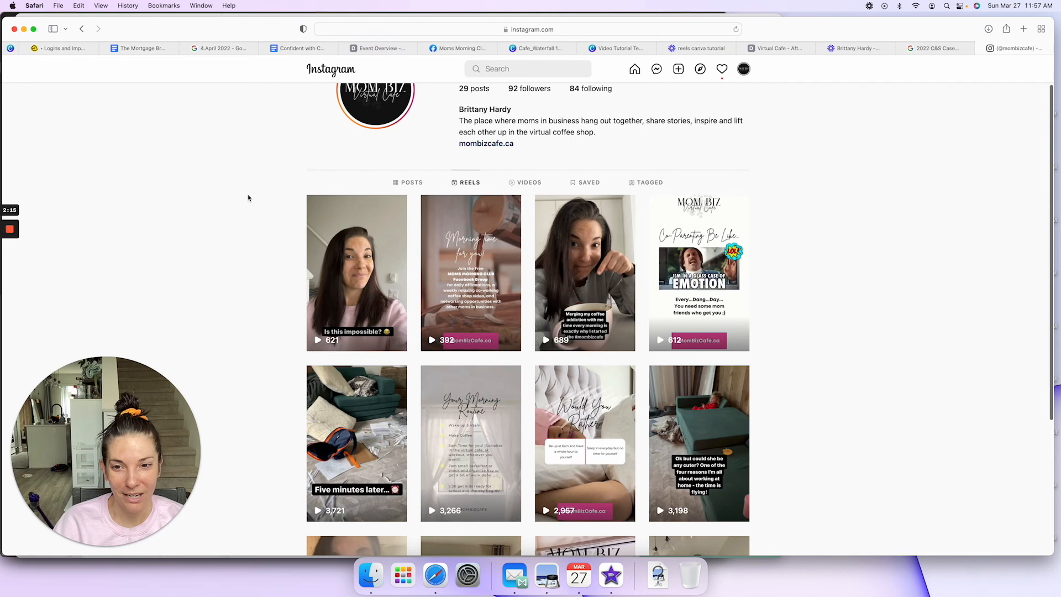
{"action": "scroll", "coordinate": [249, 198], "scroll_direction": "down", "scroll_amount": 5}
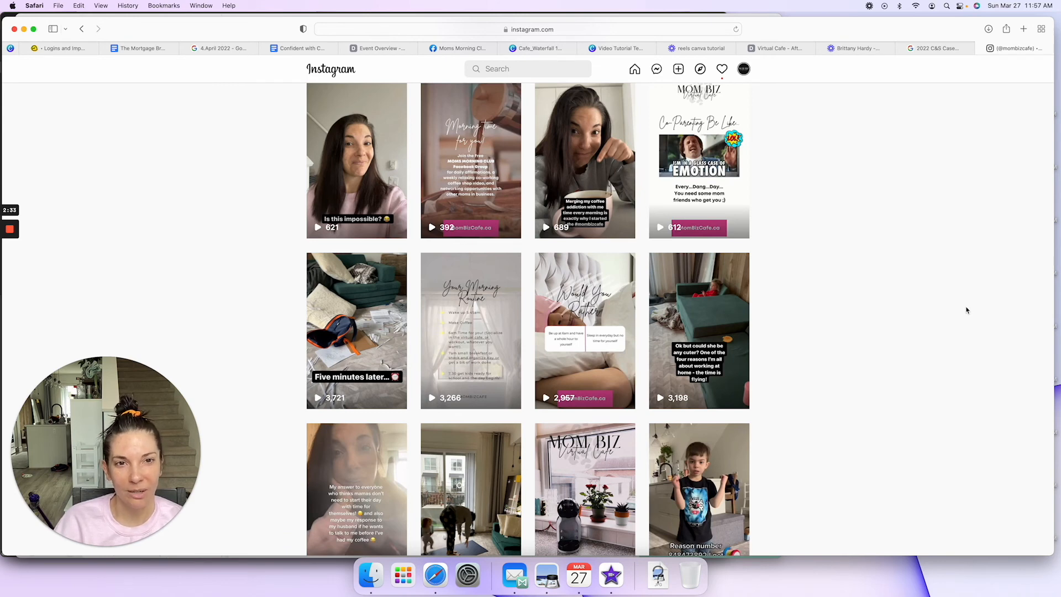
{"action": "scroll", "coordinate": [817, 283], "scroll_direction": "down", "scroll_amount": 2}
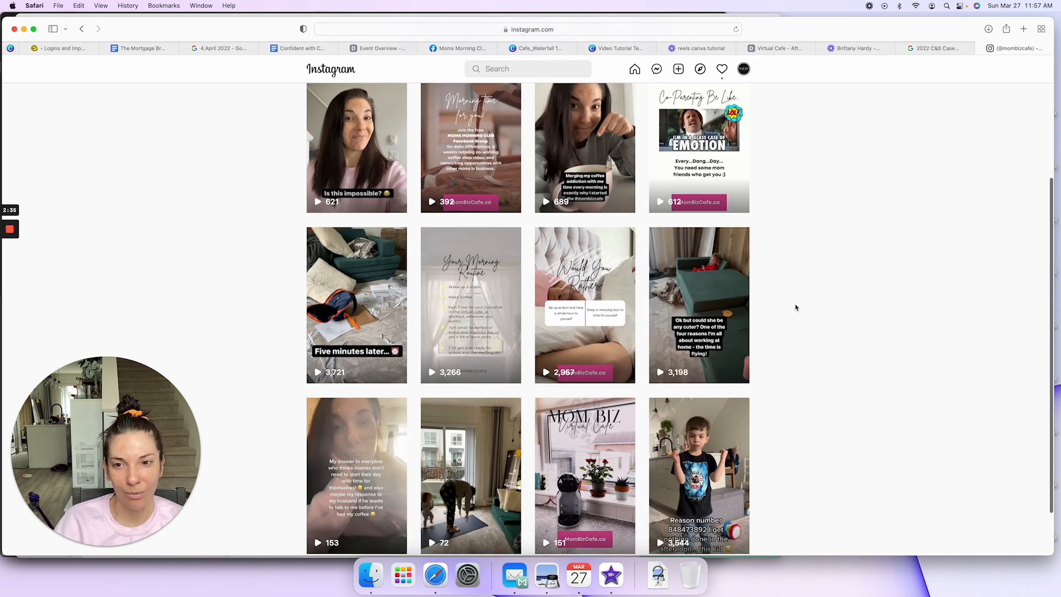
{"action": "scroll", "coordinate": [795, 308], "scroll_direction": "down", "scroll_amount": 3}
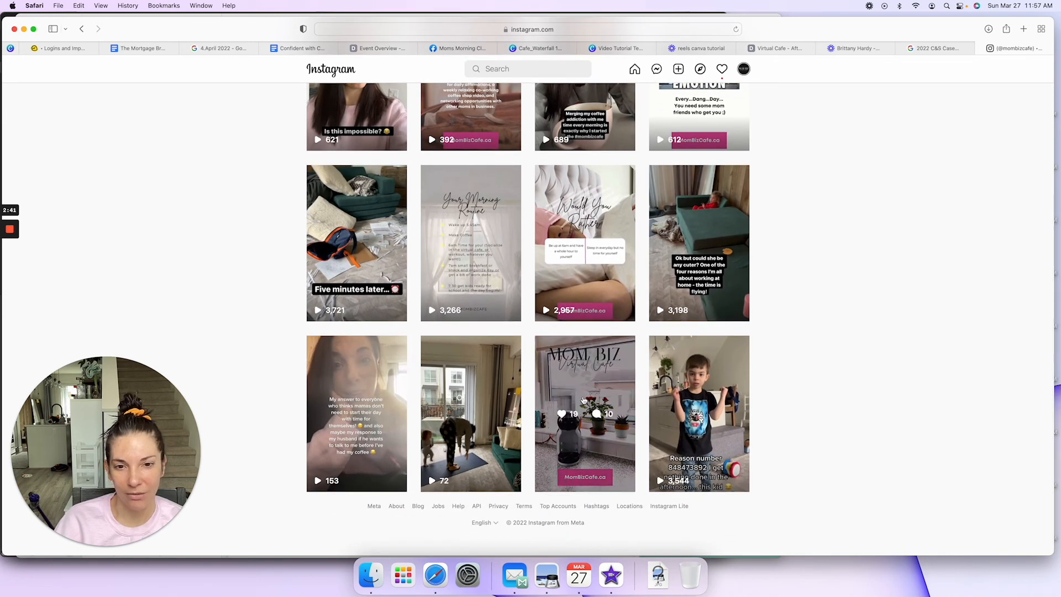
{"action": "scroll", "coordinate": [909, 329], "scroll_direction": "up", "scroll_amount": 1}
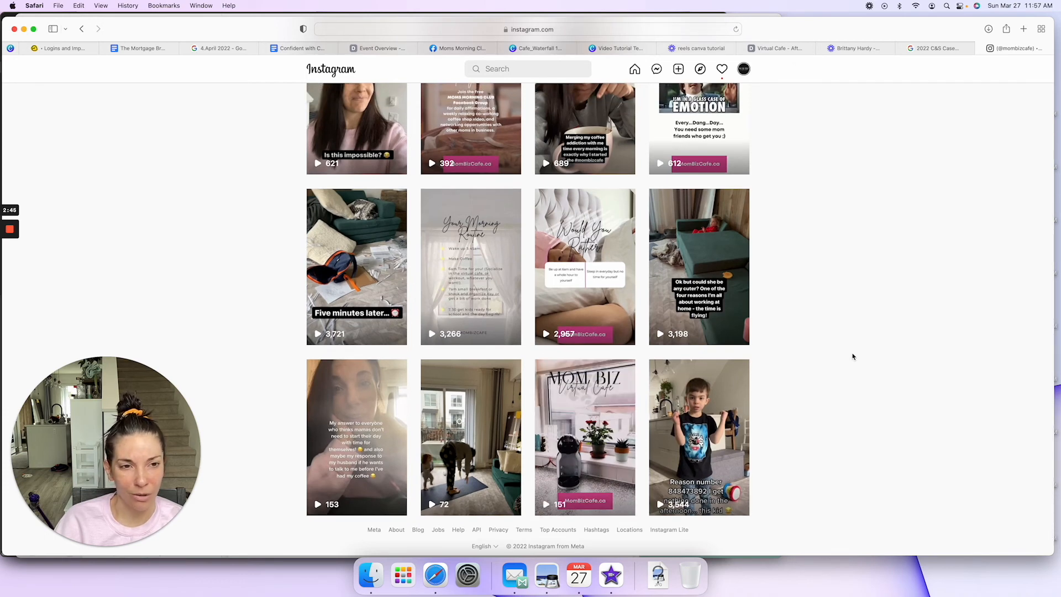
{"action": "scroll", "coordinate": [852, 357], "scroll_direction": "up", "scroll_amount": 1}
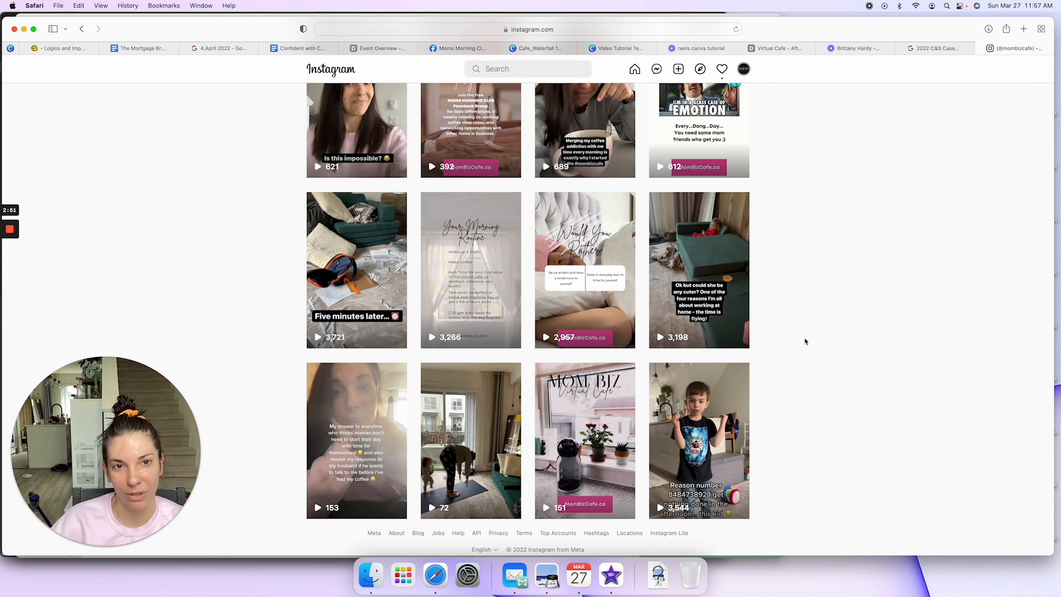
{"action": "scroll", "coordinate": [805, 342], "scroll_direction": "up", "scroll_amount": 5}
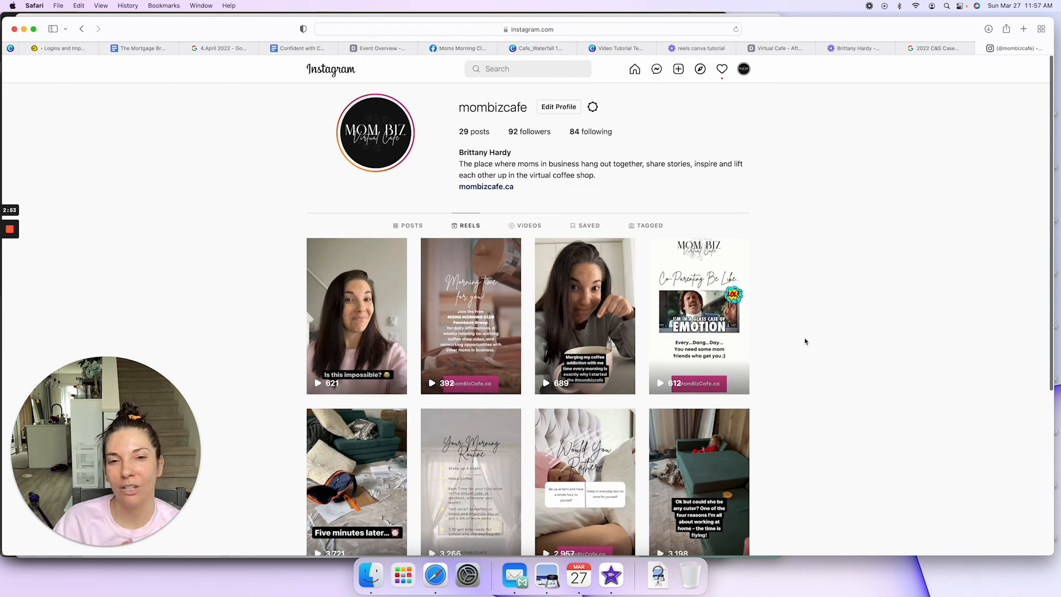